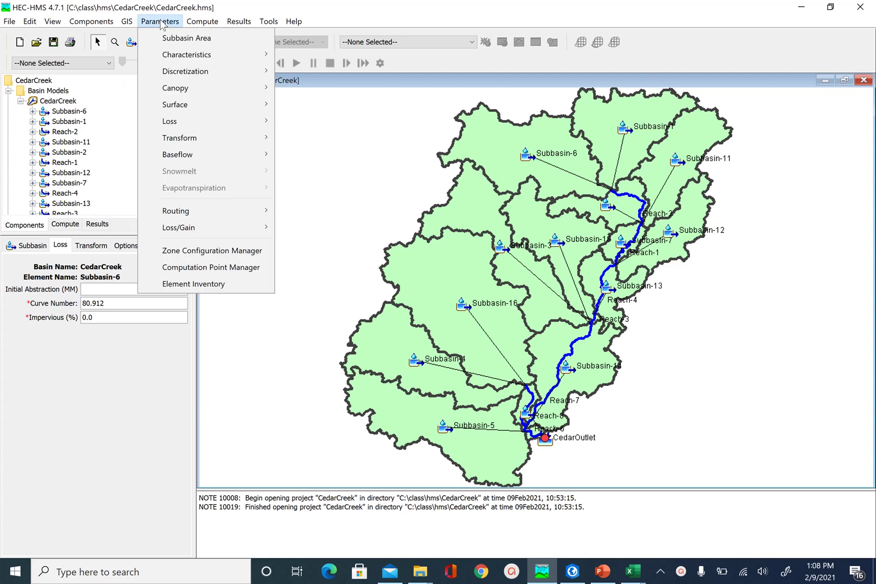
# - View the SCS Curve Number loss parameters of all subbasins in the CedarCreek basin model and close the table
pyautogui.moveTo(182, 128)
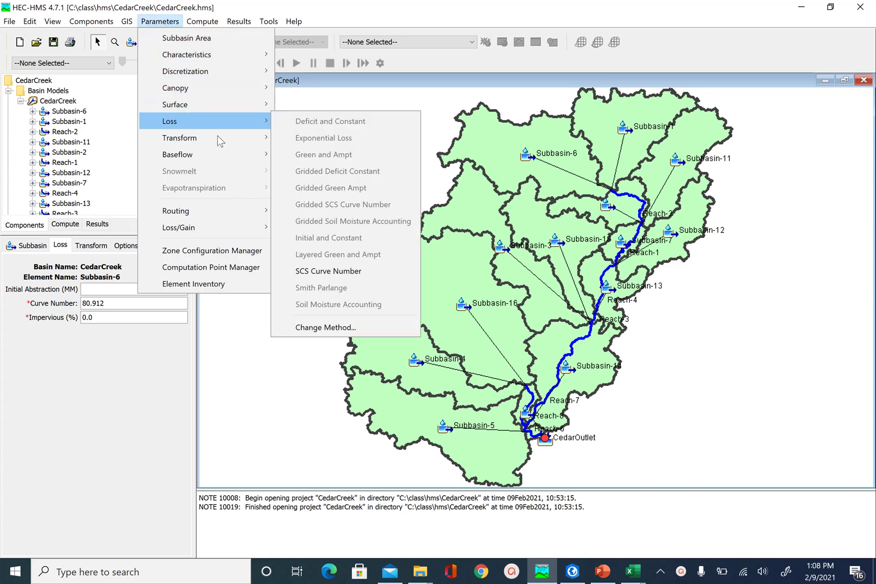
pyautogui.click(322, 272)
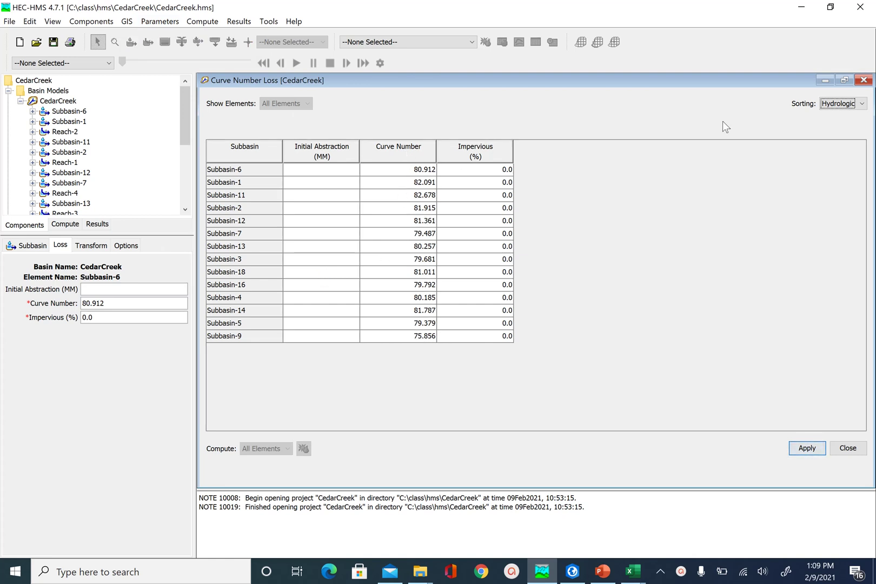
pyautogui.click(864, 80)
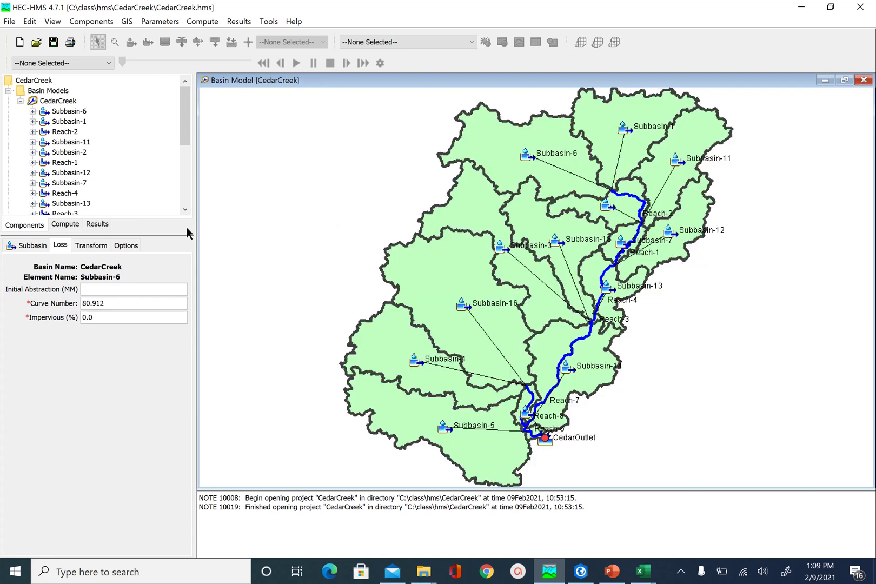
# - Review Subbasin-6's transform parameters and the time of concentration and lag formulas in the PowerPoint slide, and return to HEC-HMS
pyautogui.click(91, 248)
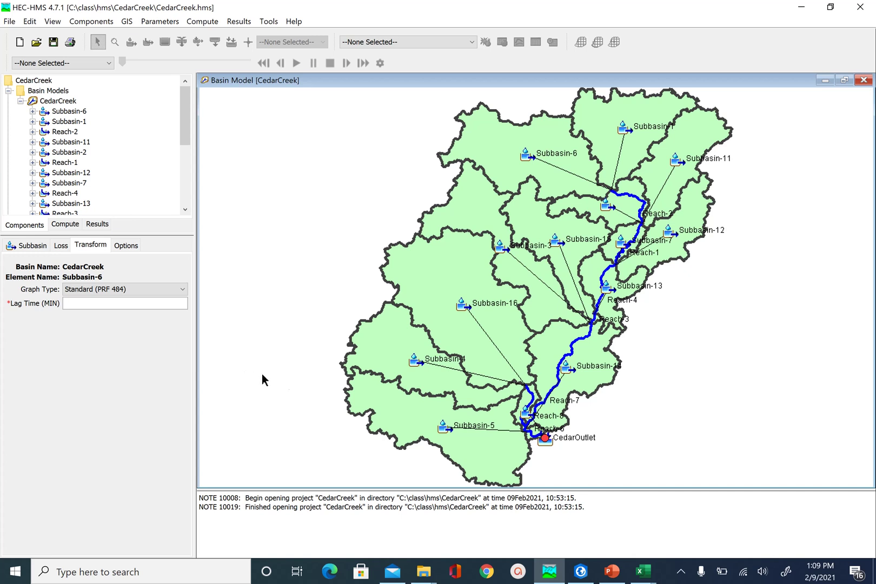
pyautogui.click(614, 567)
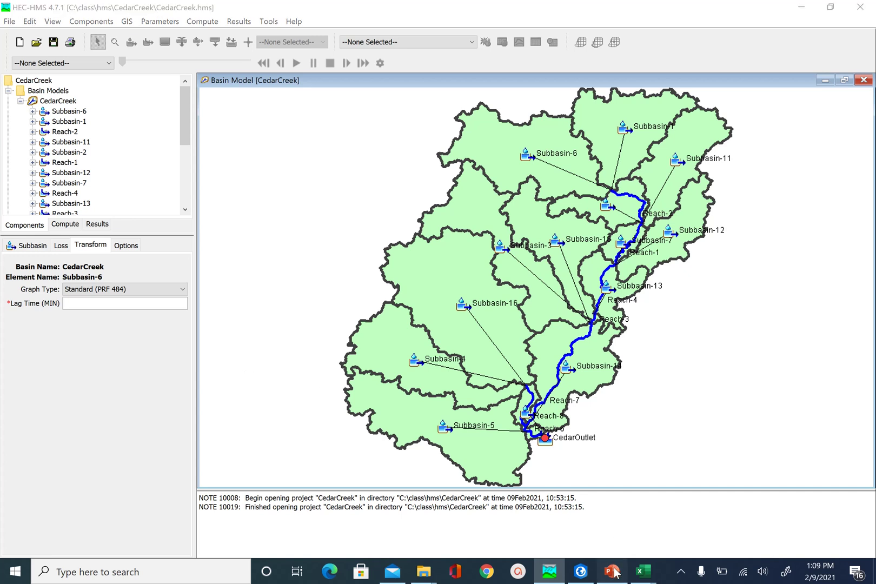
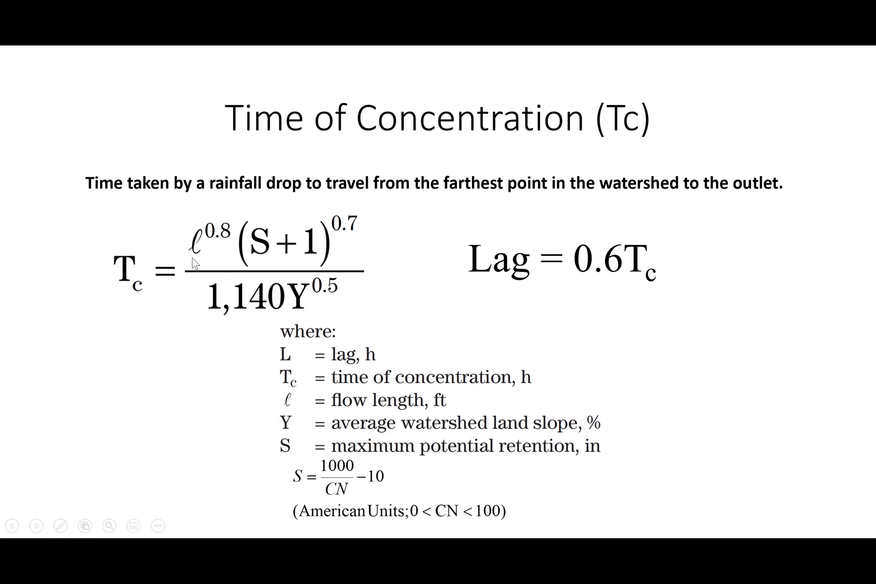
pyautogui.hotkey('alt', 'Tab')
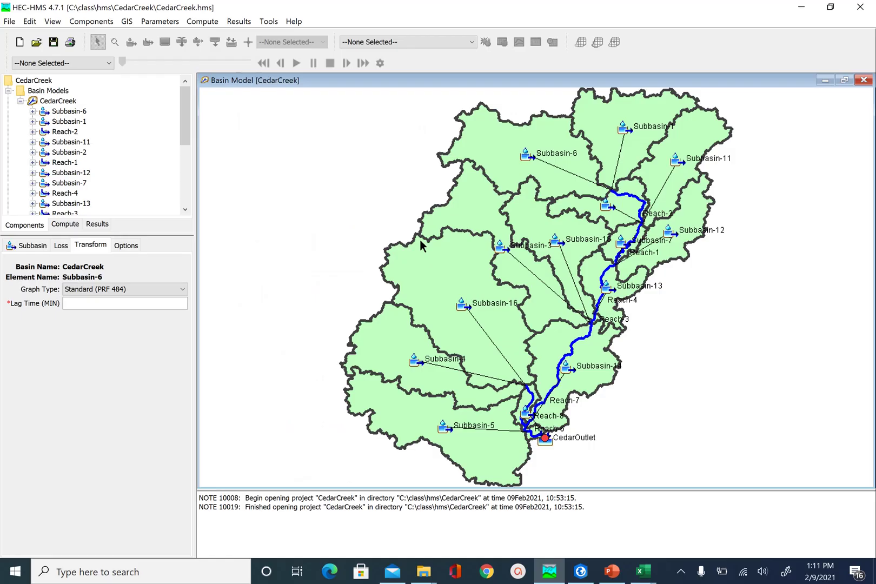
# - Open the subbasin characteristics table and enlarge its window to show all columns through Drainage Density
pyautogui.click(162, 21)
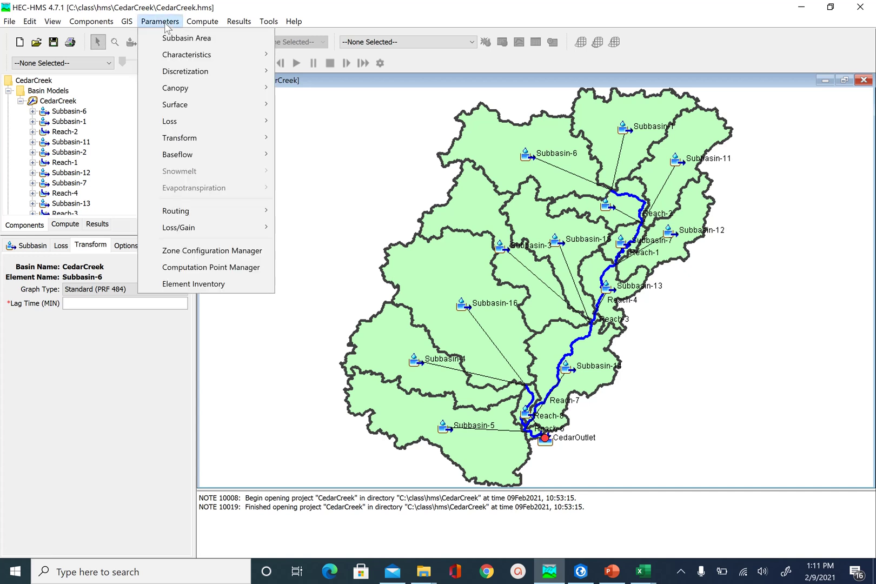
pyautogui.moveTo(195, 56)
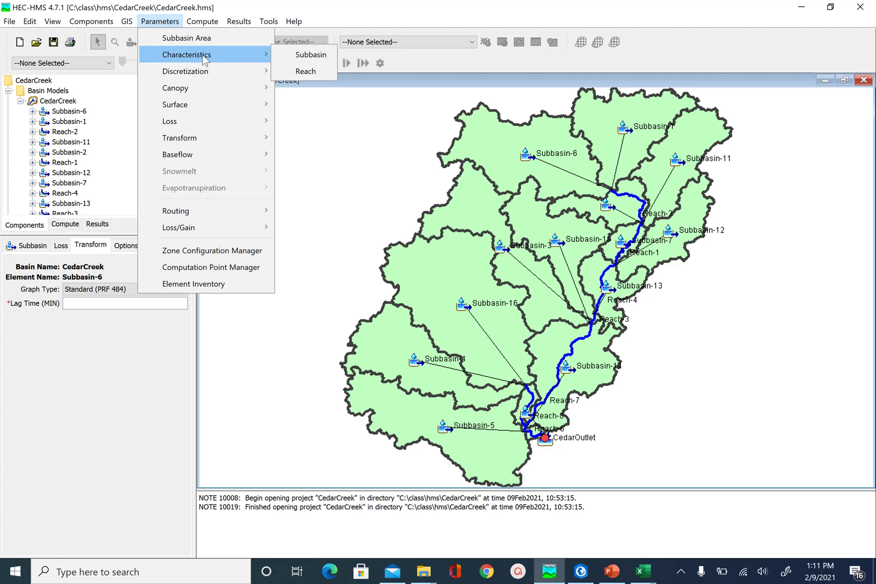
pyautogui.click(303, 56)
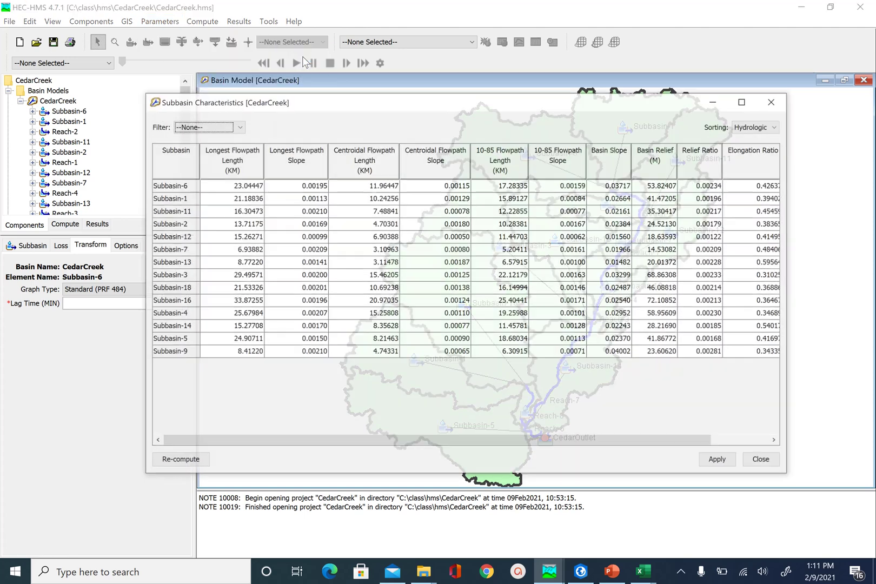
pyautogui.moveTo(679, 106); pyautogui.dragTo(604, 113)
pyautogui.moveTo(712, 301); pyautogui.dragTo(821, 298)
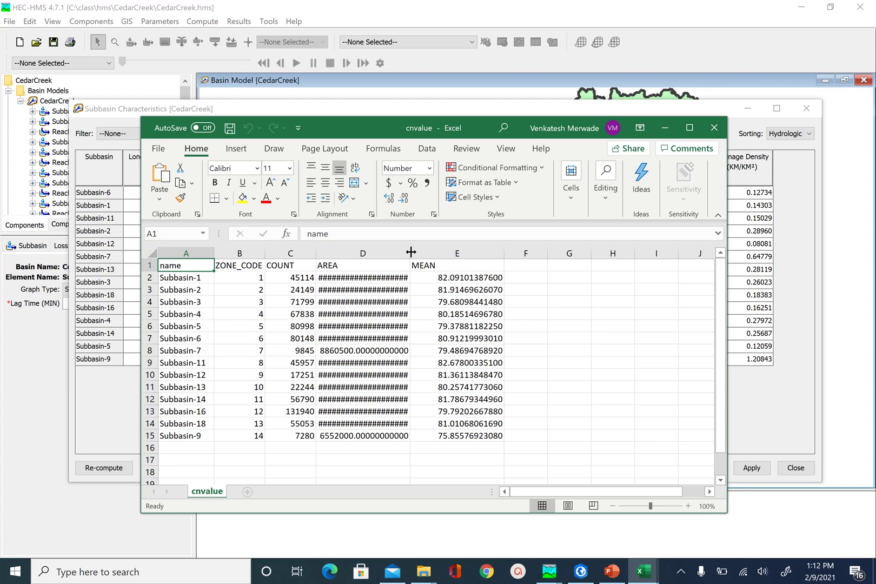
# - In the cnvalue workbook in Excel, delete the ZONE_CODE, COUNT and AREA columns
pyautogui.click(239, 253)
pyautogui.moveTo(239, 253); pyautogui.dragTo(356, 250)
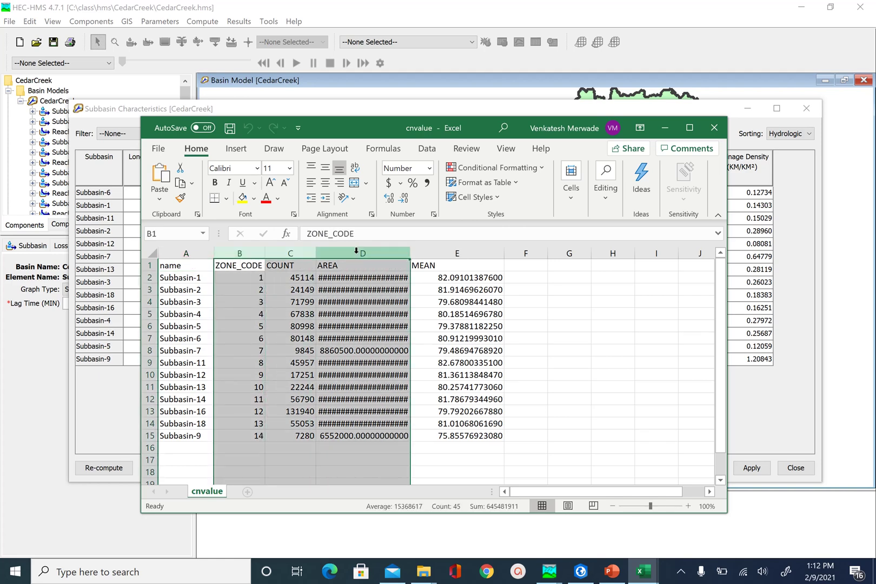
pyautogui.rightClick(356, 251)
pyautogui.click(392, 381)
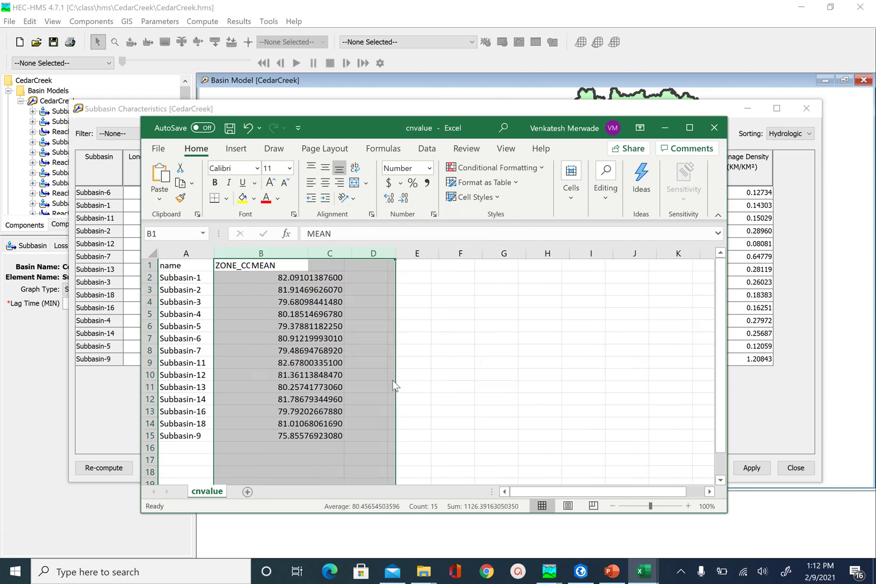
# - Rename the MEAN header in B1 as CN and add the headers L (km) in C1 and Y in D1
pyautogui.click(275, 269)
pyautogui.write('CN')
pyautogui.press('Return')
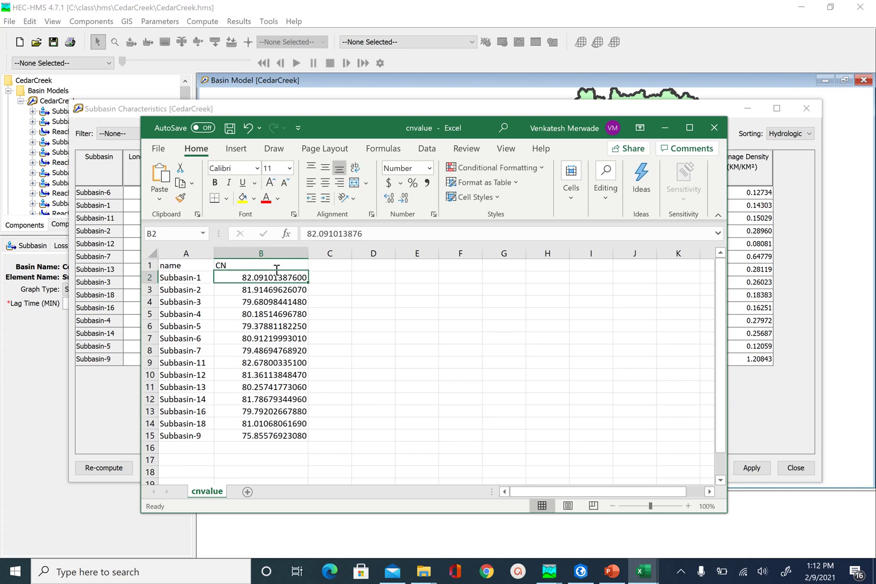
pyautogui.click(334, 271)
pyautogui.write('L')
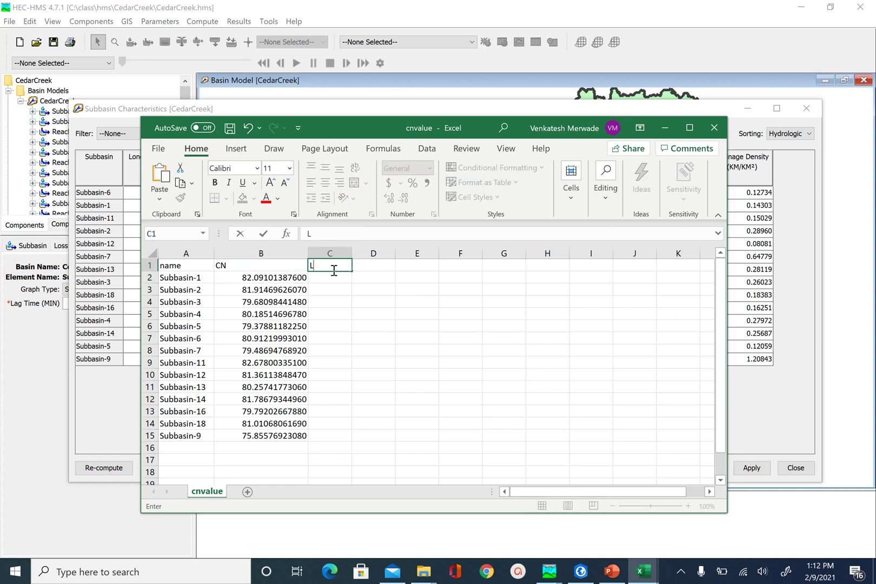
pyautogui.write(' (km)')
pyautogui.press('Tab')
pyautogui.write('Y')
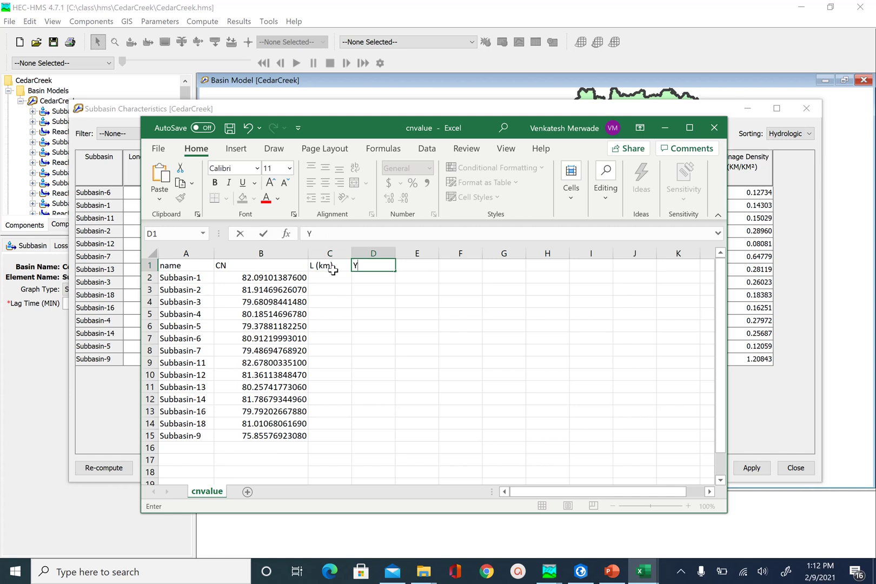
pyautogui.press('Return')
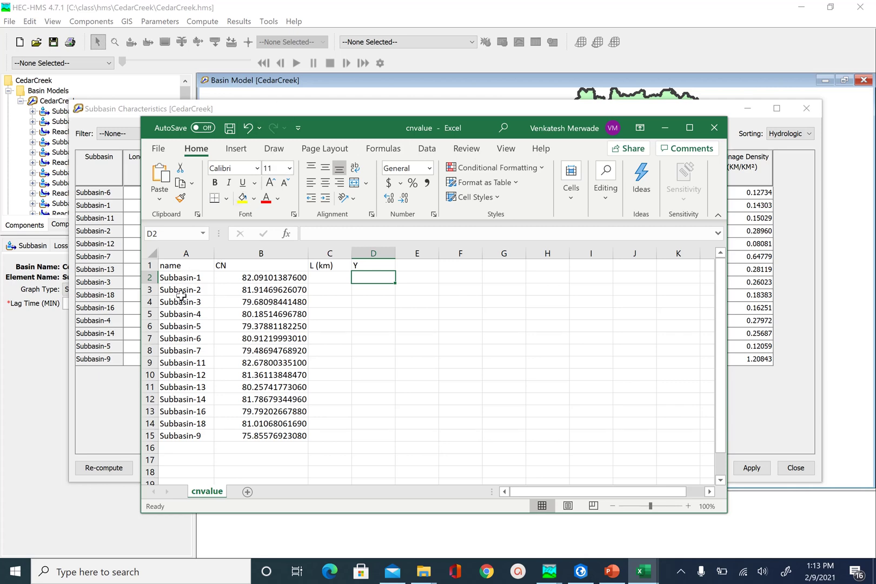
# - Switch to HEC-HMS and set the Subbasin Characteristics table's sorting to Alphabetic
pyautogui.click(251, 107)
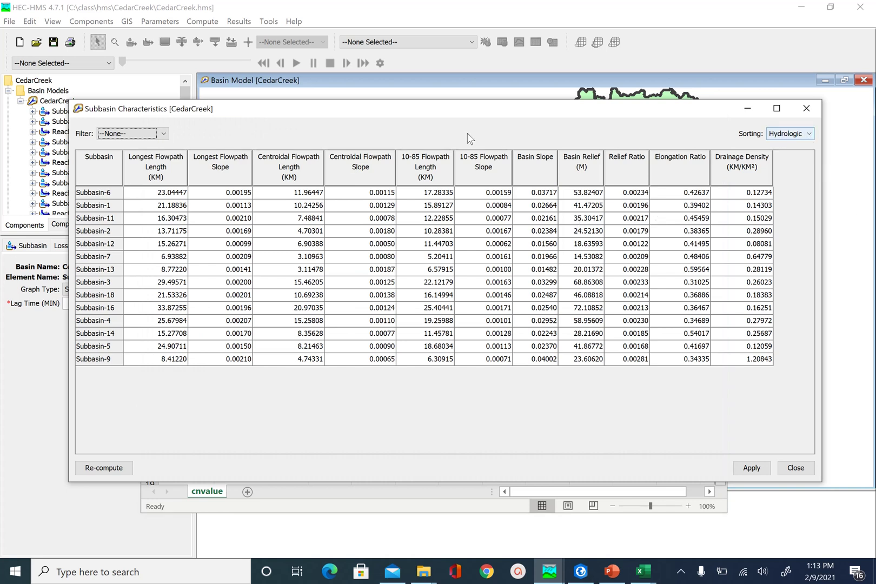
pyautogui.click(810, 133)
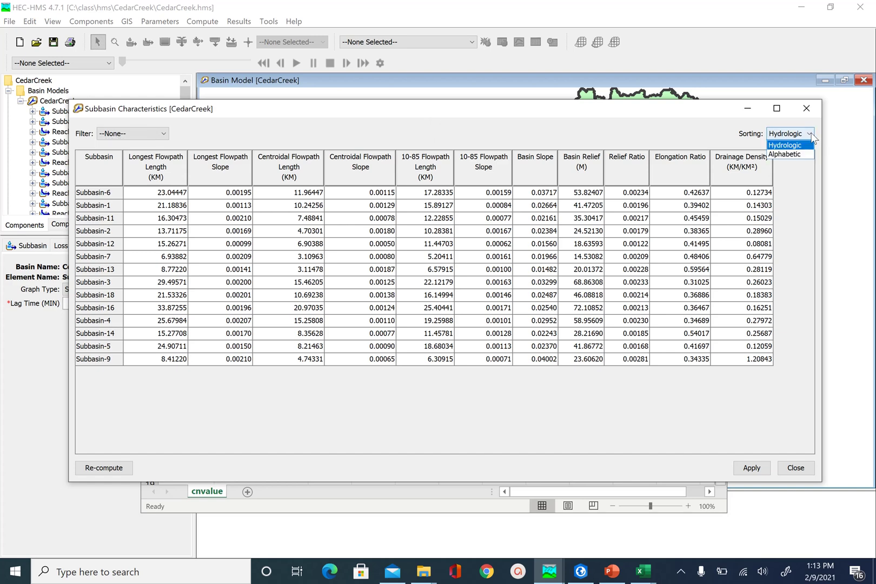
pyautogui.click(787, 154)
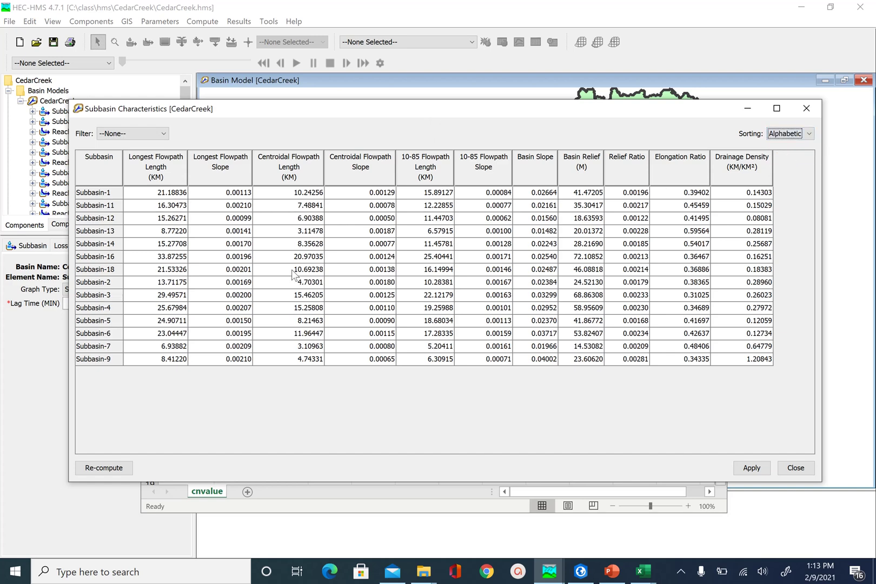
# - Copy the Longest Flowpath Length values of all subbasins into the L (km) column of the Excel sheet, starting at C2
pyautogui.moveTo(169, 195); pyautogui.dragTo(168, 366)
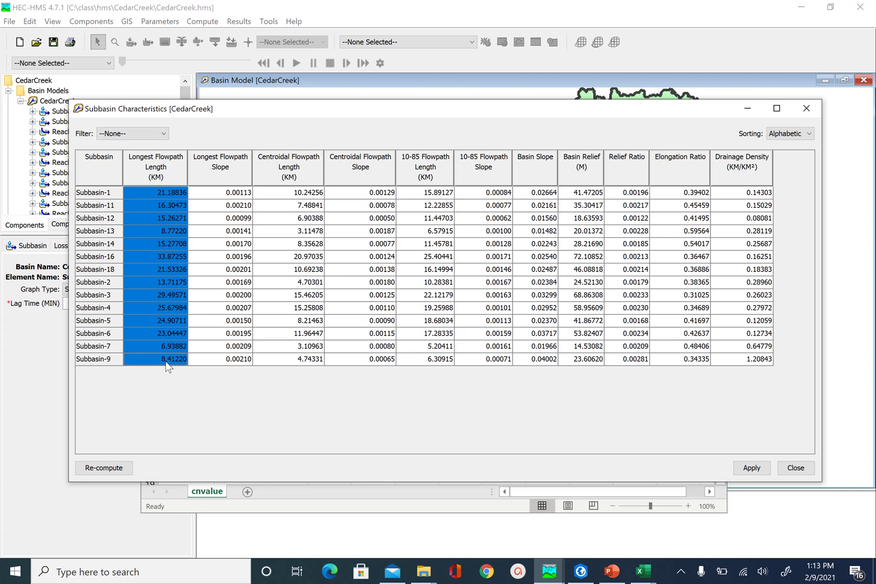
pyautogui.rightClick(159, 262)
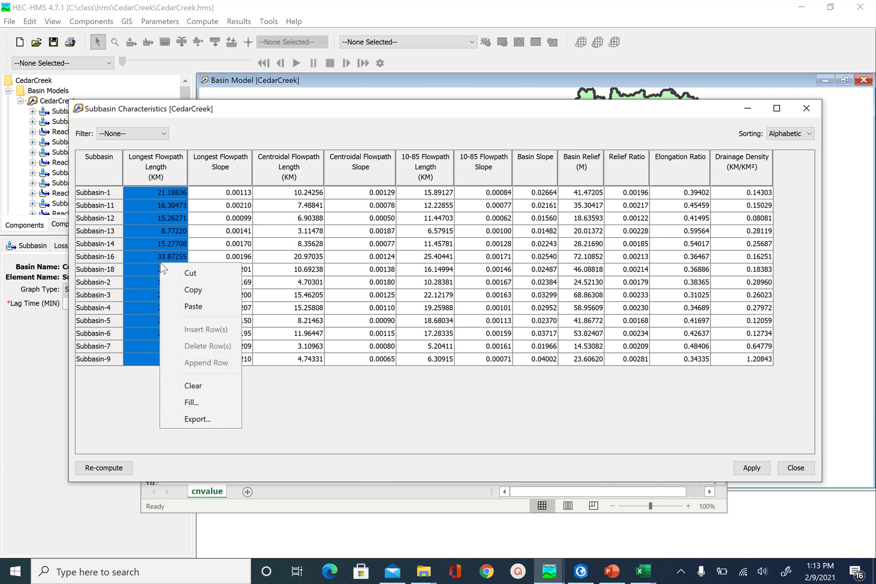
pyautogui.click(193, 290)
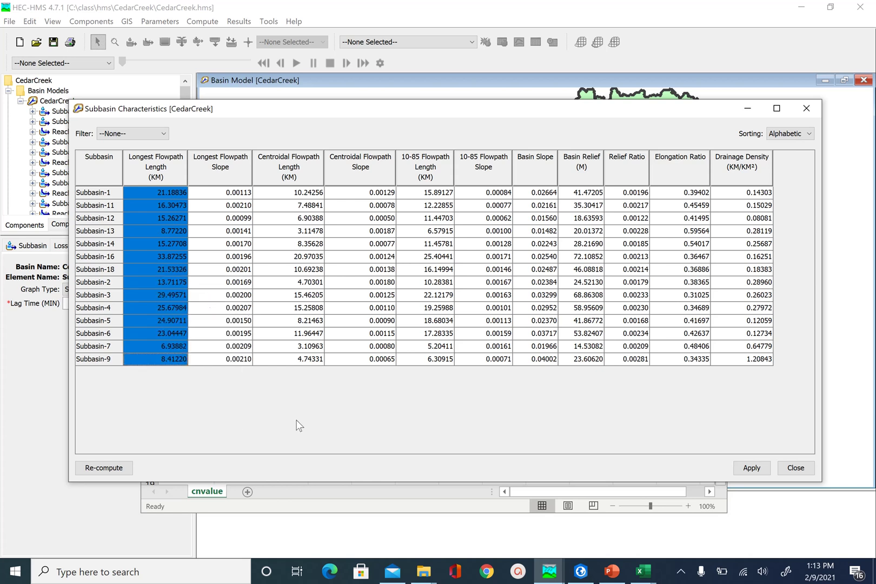
pyautogui.click(379, 490)
pyautogui.click(331, 279)
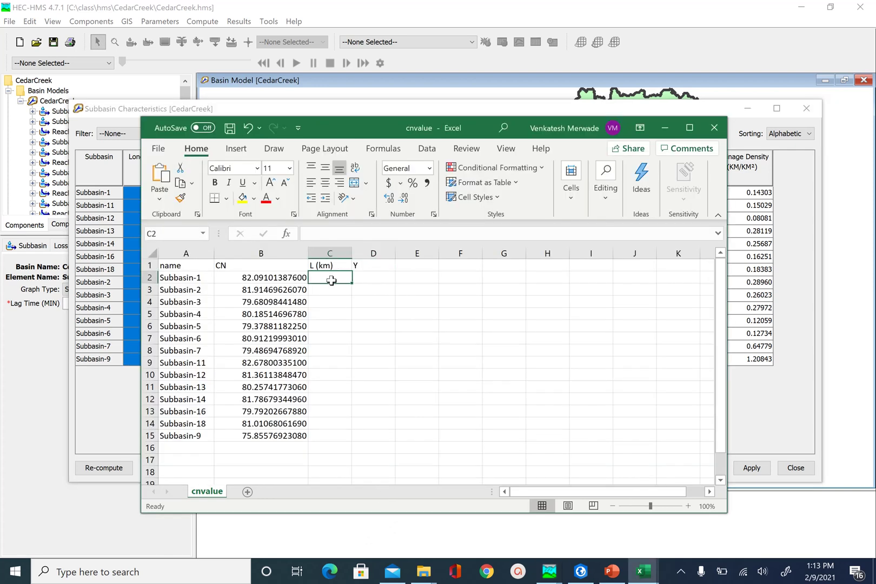
pyautogui.rightClick(331, 279)
pyautogui.click(371, 265)
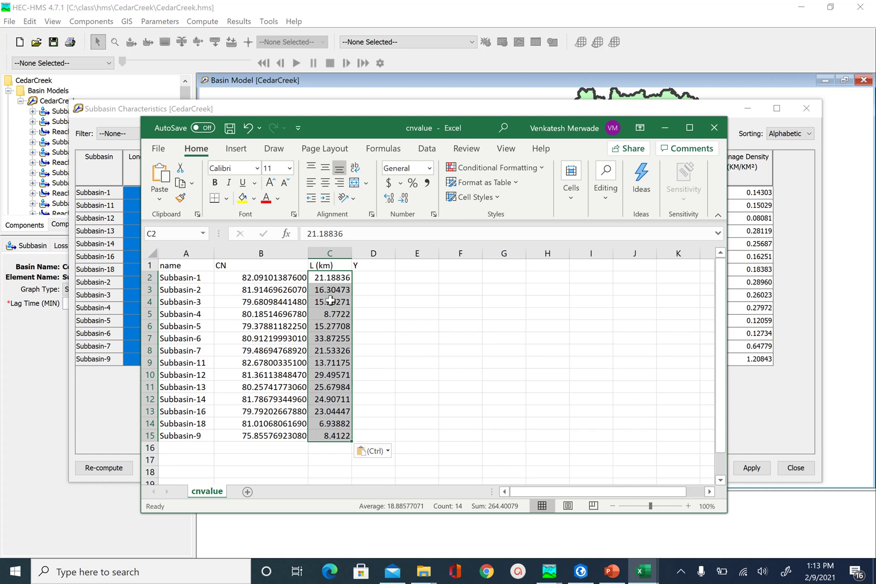
# - Copy the Basin Slope values of all subbasins from HEC-HMS into the Y column of the Excel sheet, starting at D2
pyautogui.click(363, 278)
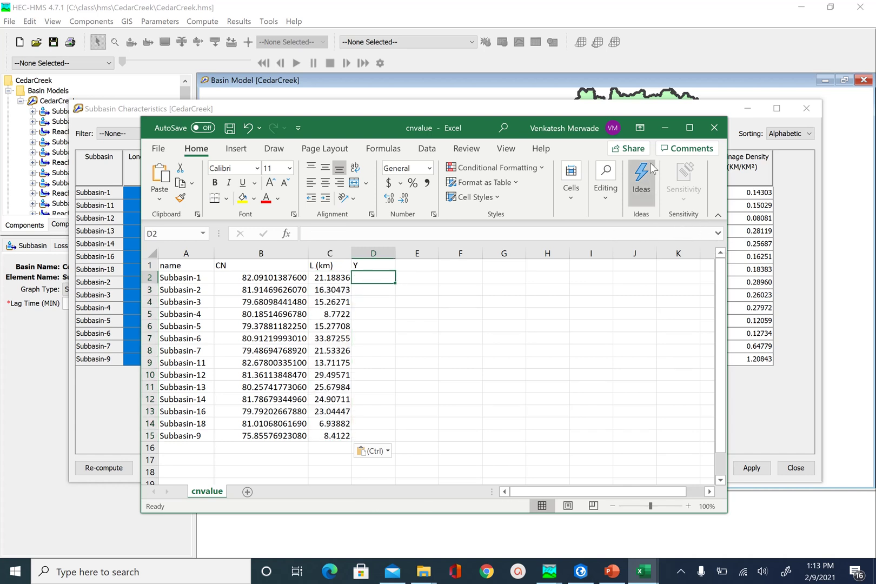
pyautogui.click(796, 192)
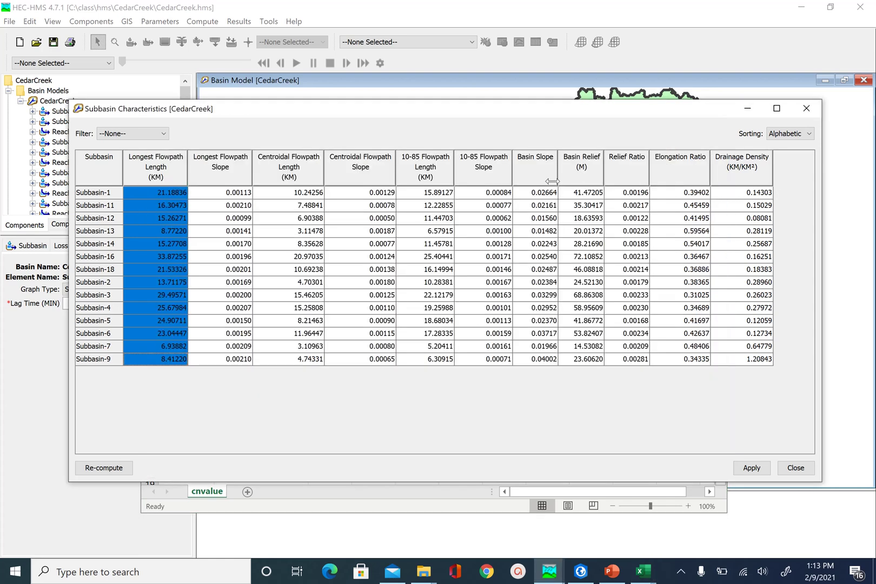
pyautogui.click(535, 193)
pyautogui.moveTo(531, 203); pyautogui.dragTo(537, 357)
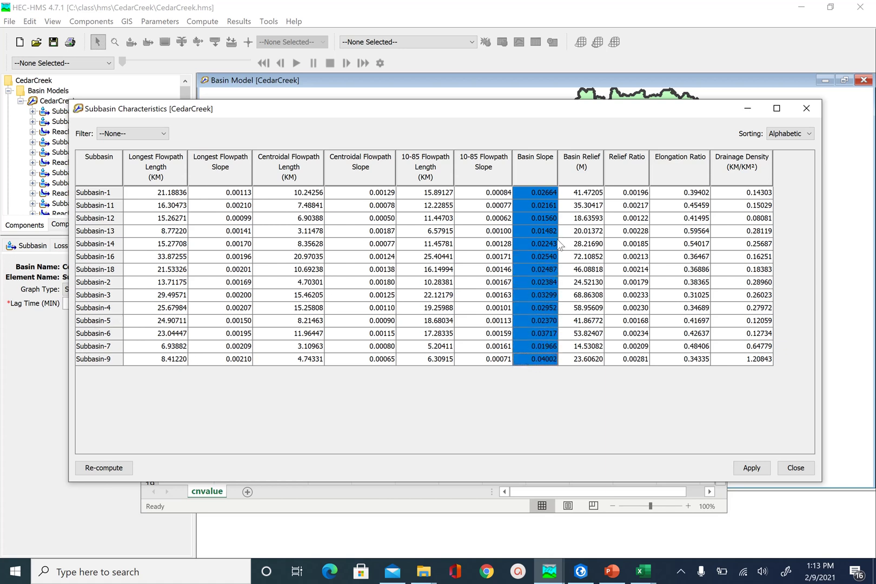
pyautogui.rightClick(539, 221)
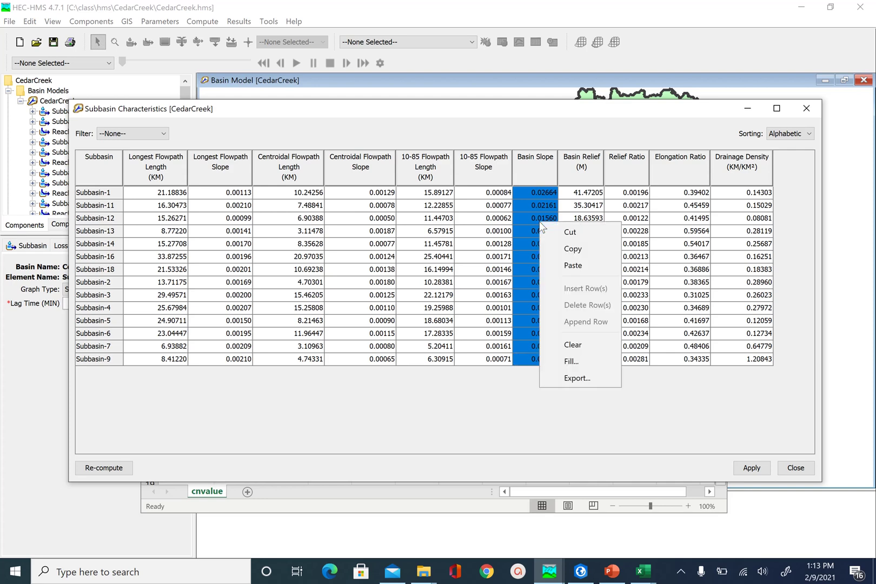
pyautogui.click(563, 241)
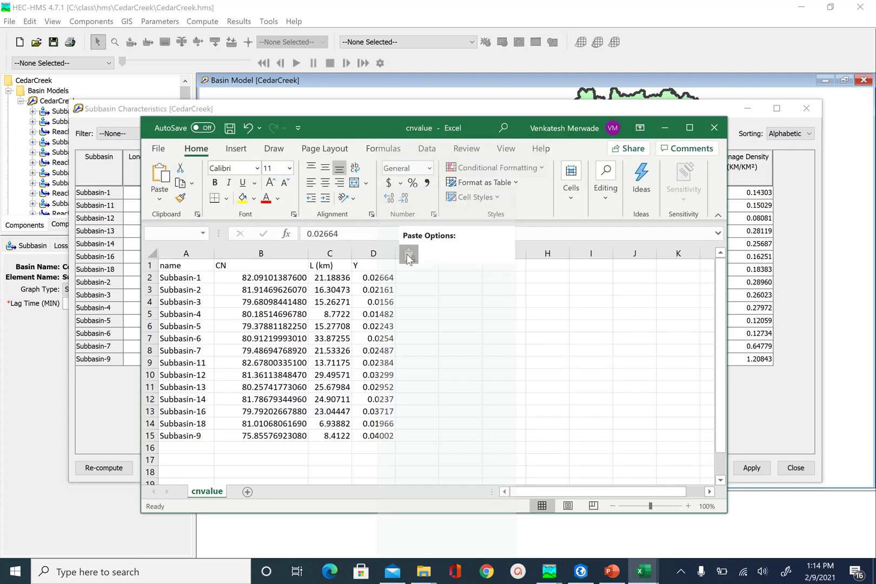
pyautogui.click(429, 313)
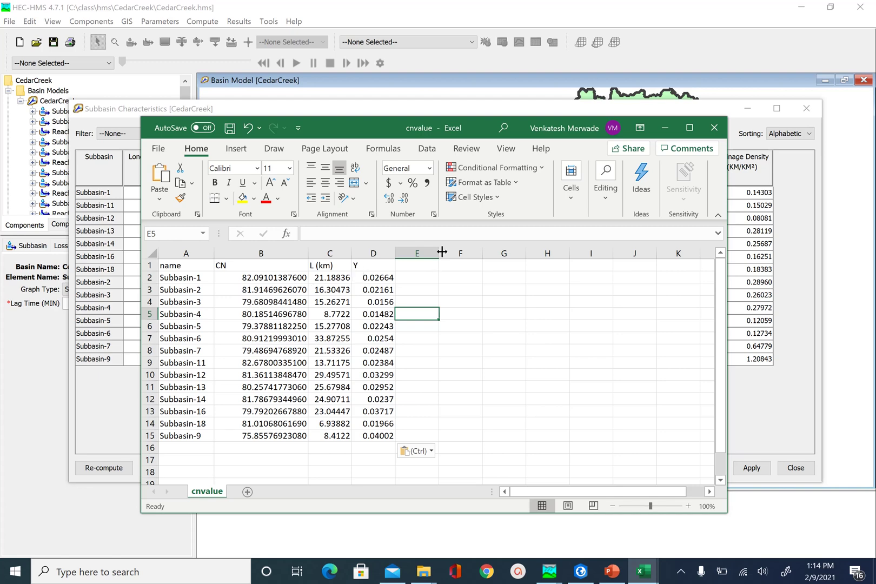
# - Add the header S in E1 and enter the retention formula =(1000/B2)-10 in E2
pyautogui.click(427, 264)
pyautogui.write('S')
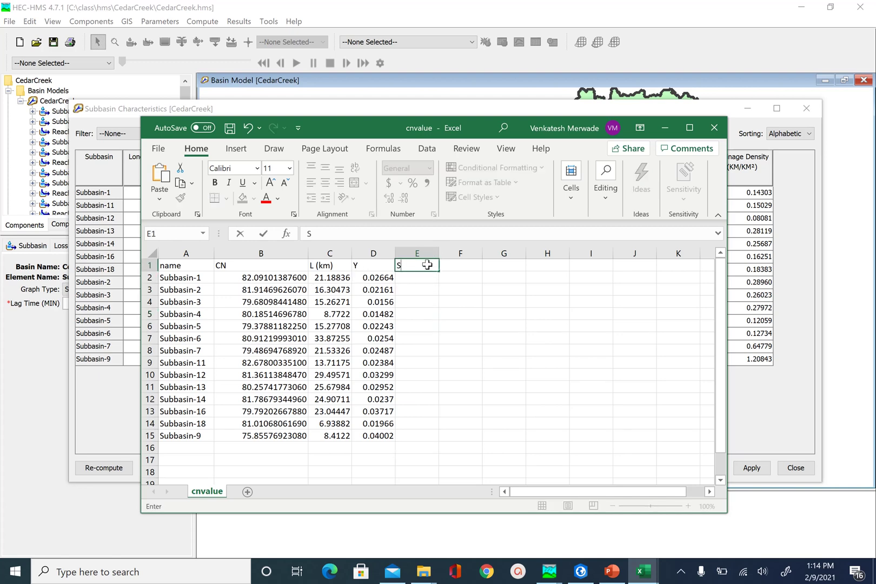
pyautogui.press('Return')
pyautogui.write('=')
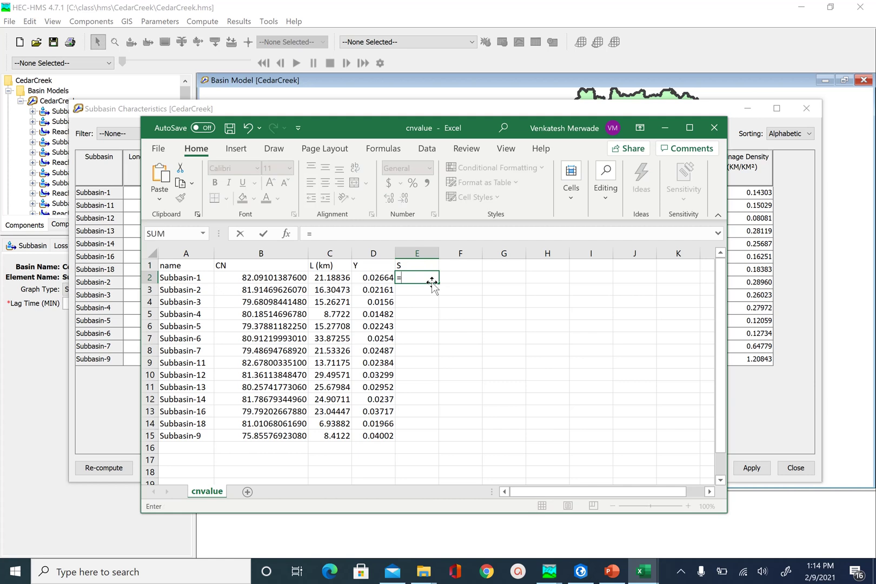
pyautogui.write('(1000/')
pyautogui.click(278, 276)
pyautogui.write(')-10')
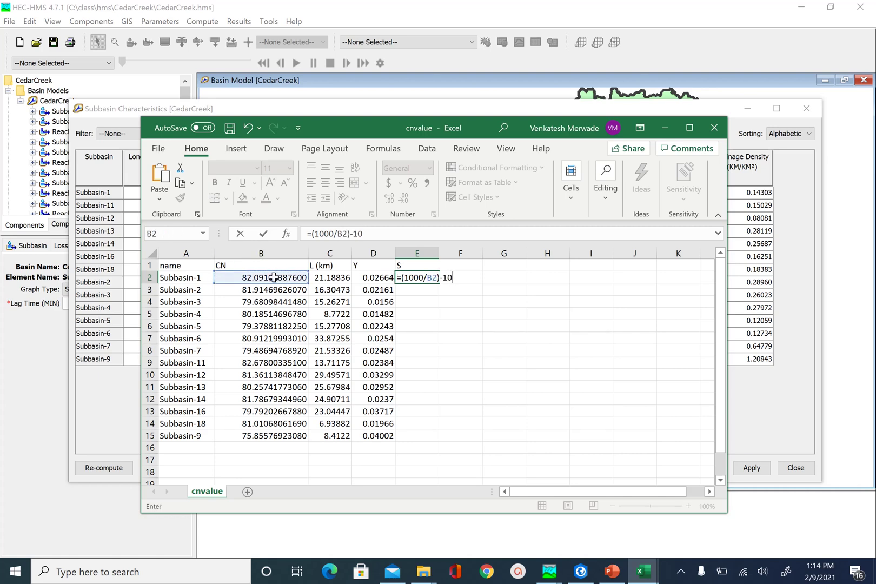
pyautogui.press('Return')
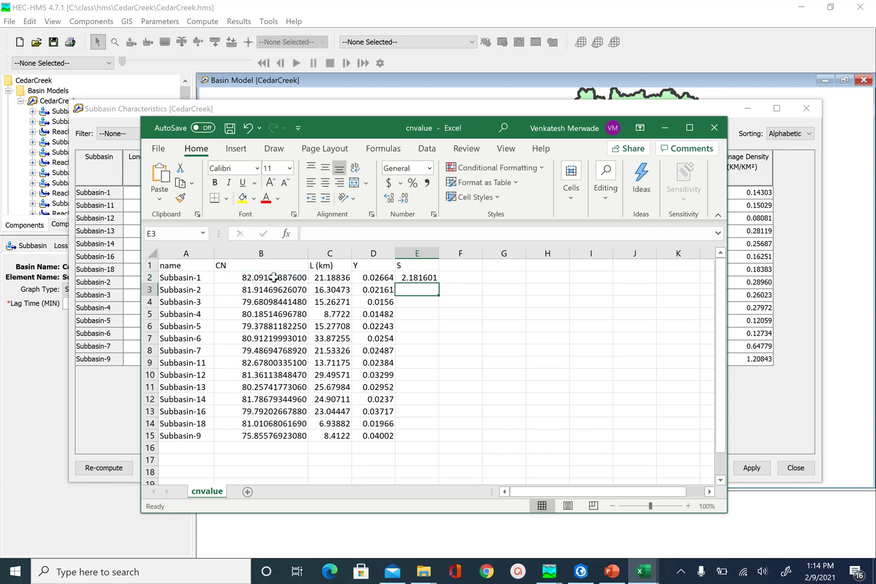
# - Add the header L (ft) in F1 and enter the length conversion formula =C2*3208.84 in F2
pyautogui.click(464, 264)
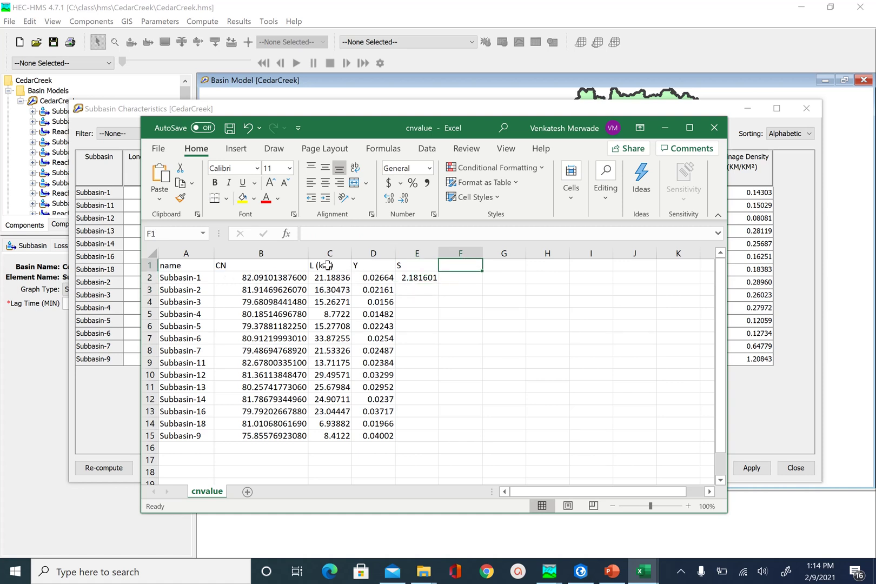
pyautogui.write('L (ft')
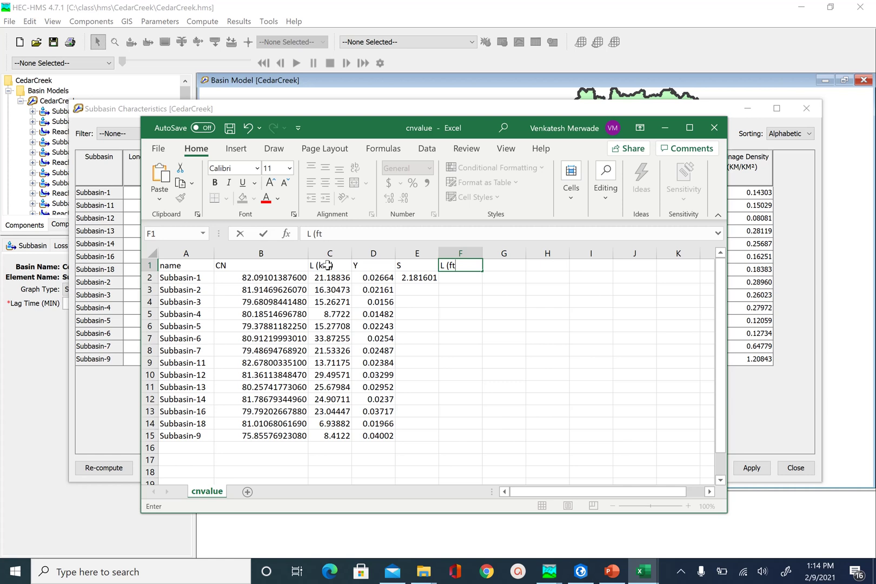
pyautogui.write(')')
pyautogui.click(455, 275)
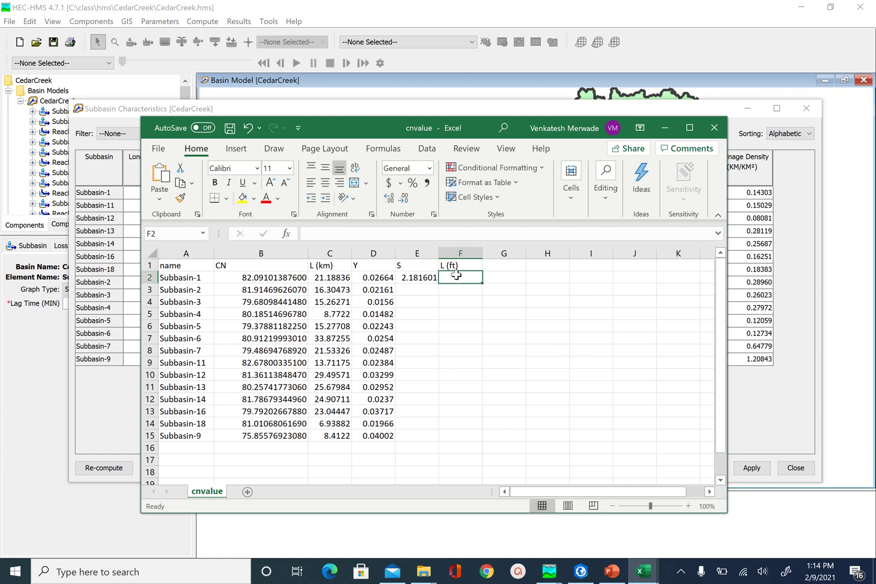
pyautogui.write('=')
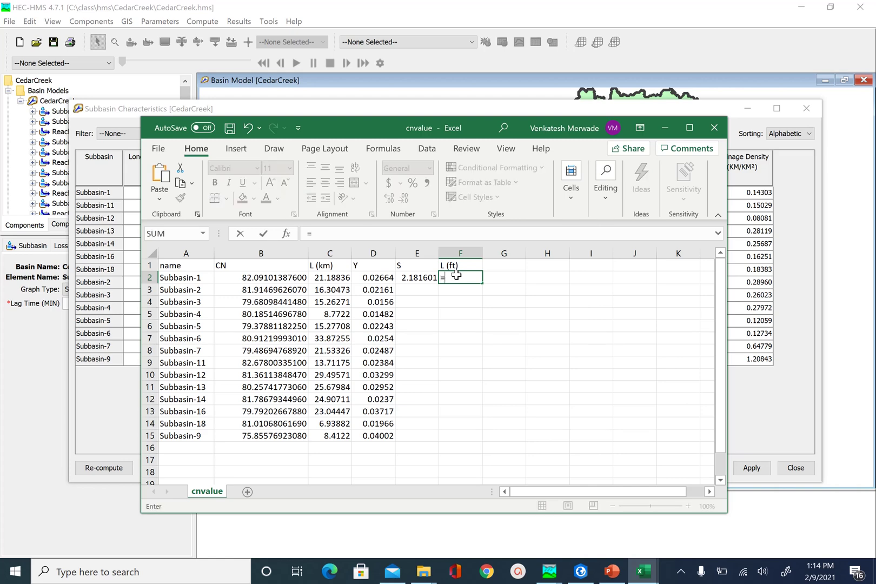
pyautogui.click(336, 276)
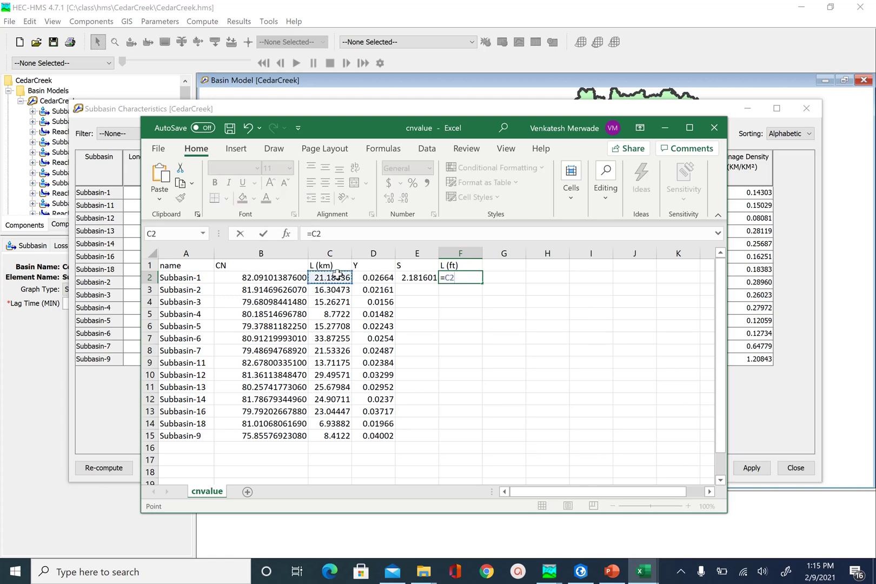
pyautogui.write('*3208.84')
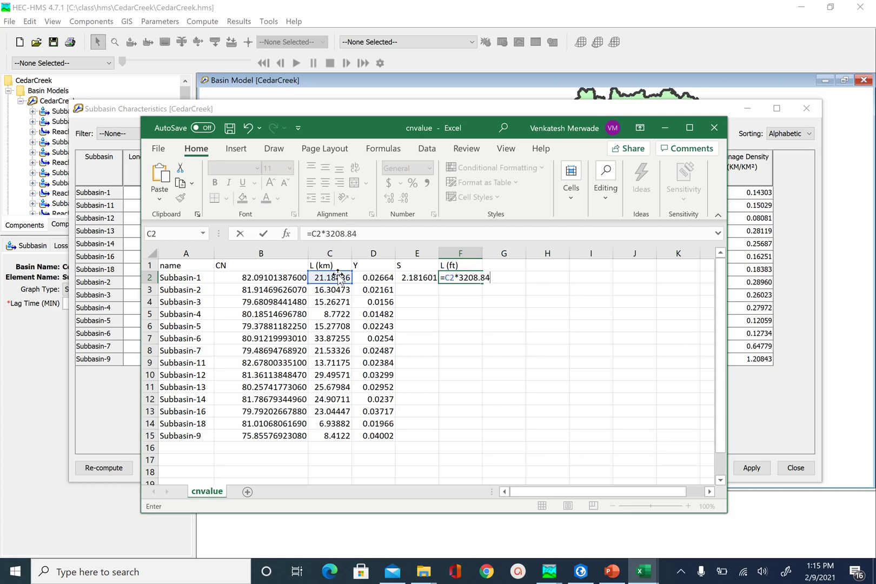
pyautogui.press('Return')
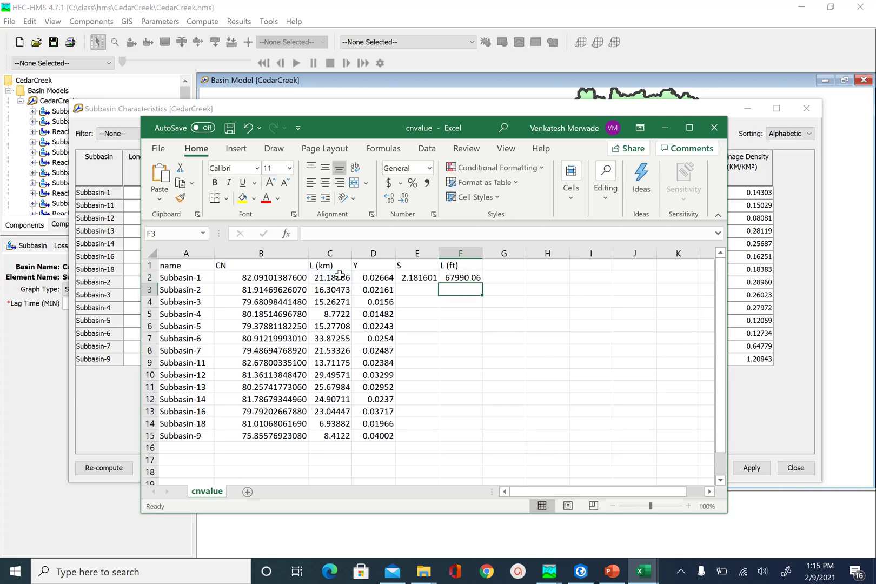
# - Add the header Y(%) in G1 and enter the slope percentage formula =D2*100 in G2
pyautogui.click(501, 264)
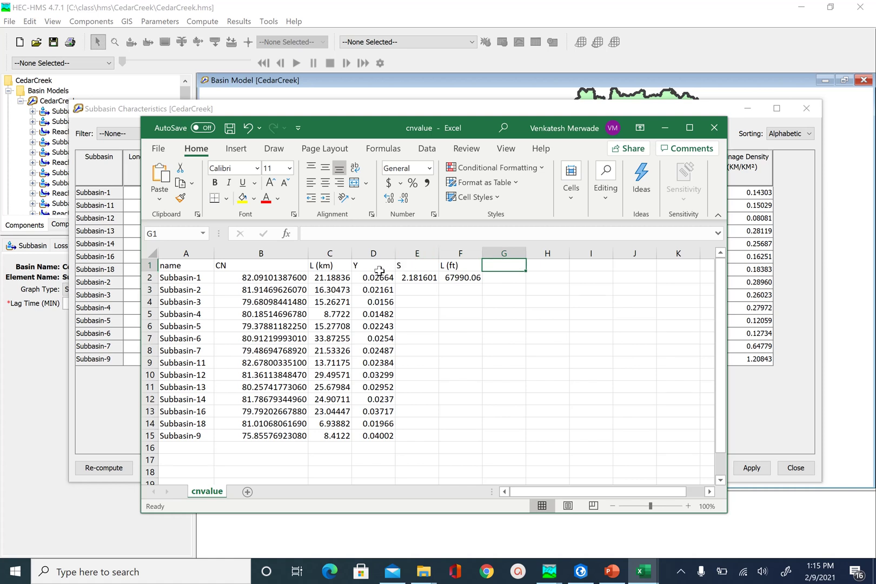
pyautogui.write('Y')
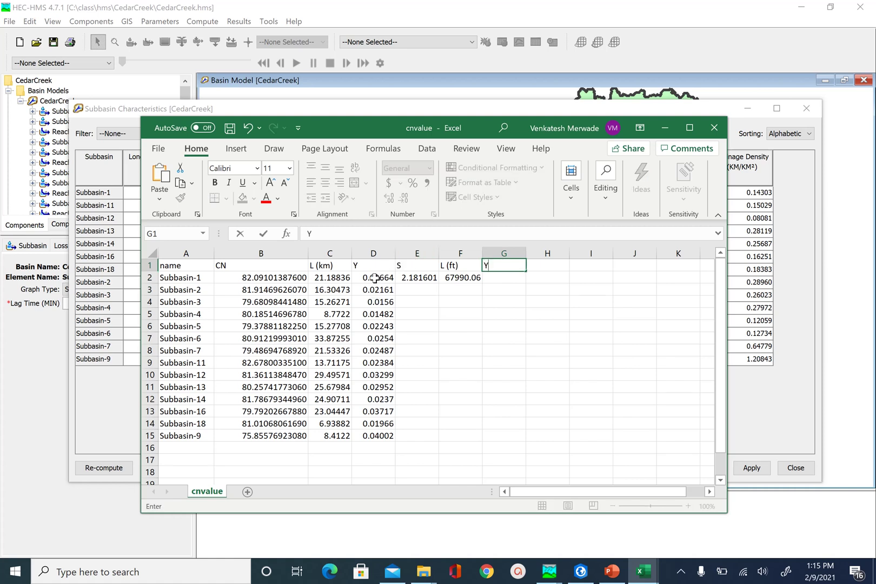
pyautogui.write('(%)')
pyautogui.press('Return')
pyautogui.write('=')
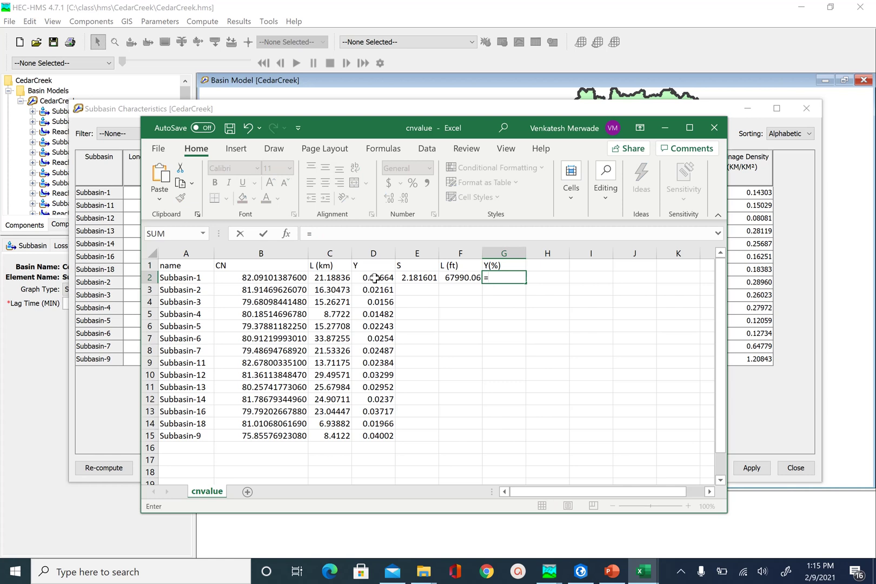
pyautogui.click(367, 277)
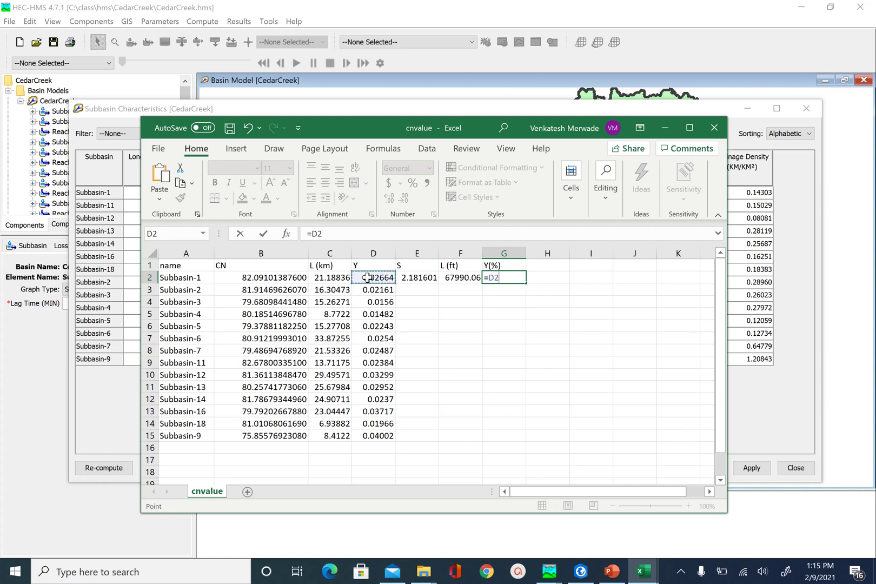
pyautogui.write('*100')
pyautogui.press('Return')
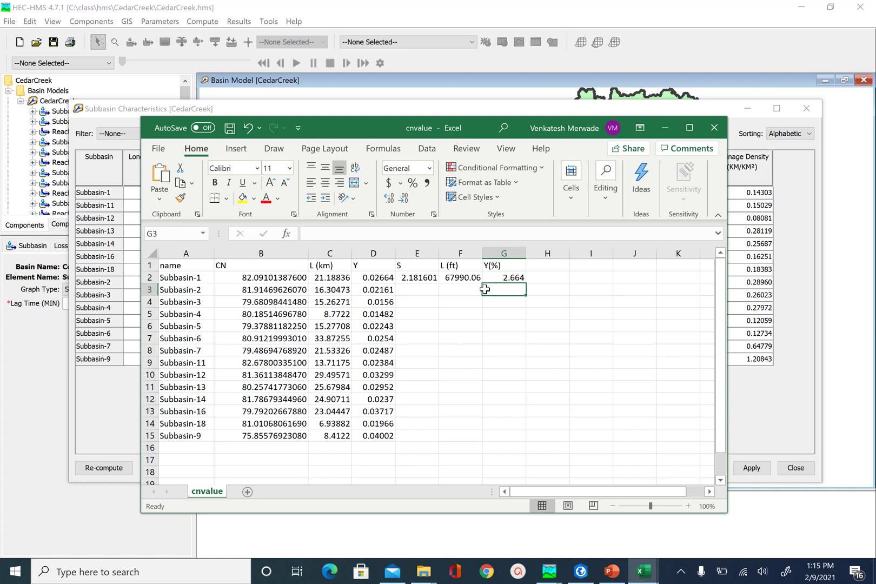
# - Add the header Tc in H1 and check the time of concentration and lag formulas on the PowerPoint slide
pyautogui.click(538, 267)
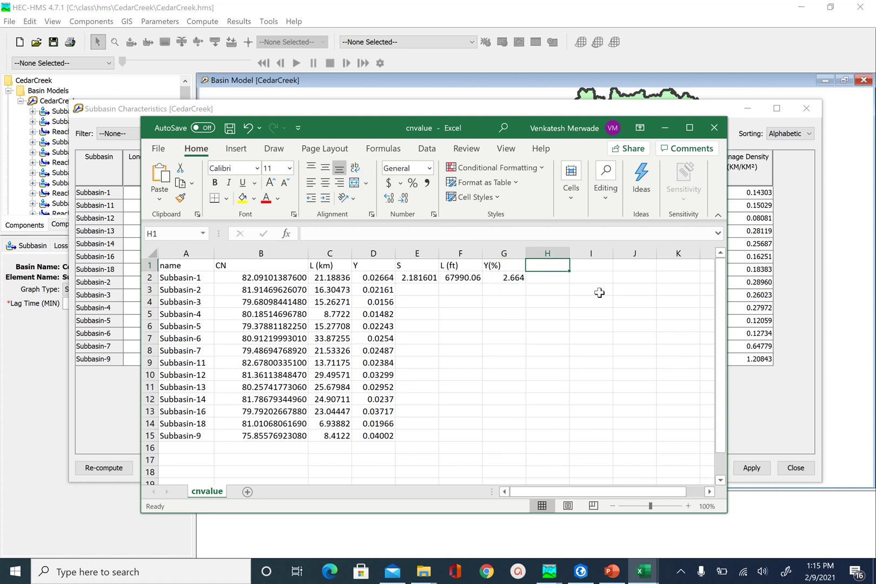
pyautogui.write('L')
pyautogui.press('BackSpace')
pyautogui.write('Tc')
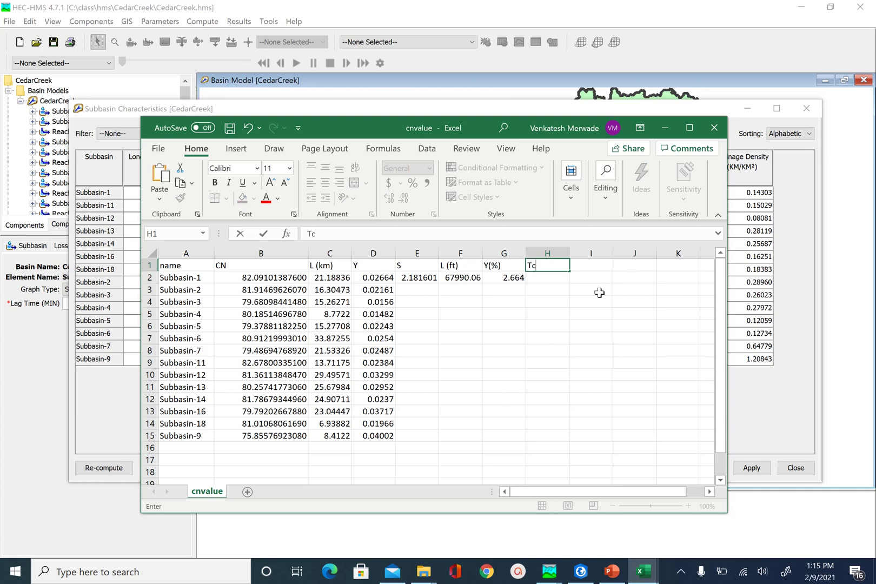
pyautogui.click(611, 570)
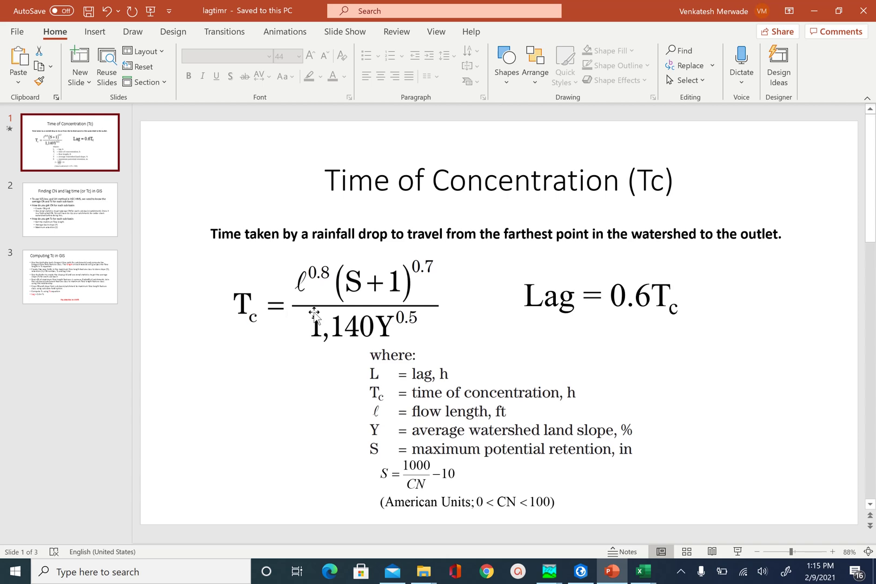
pyautogui.click(814, 11)
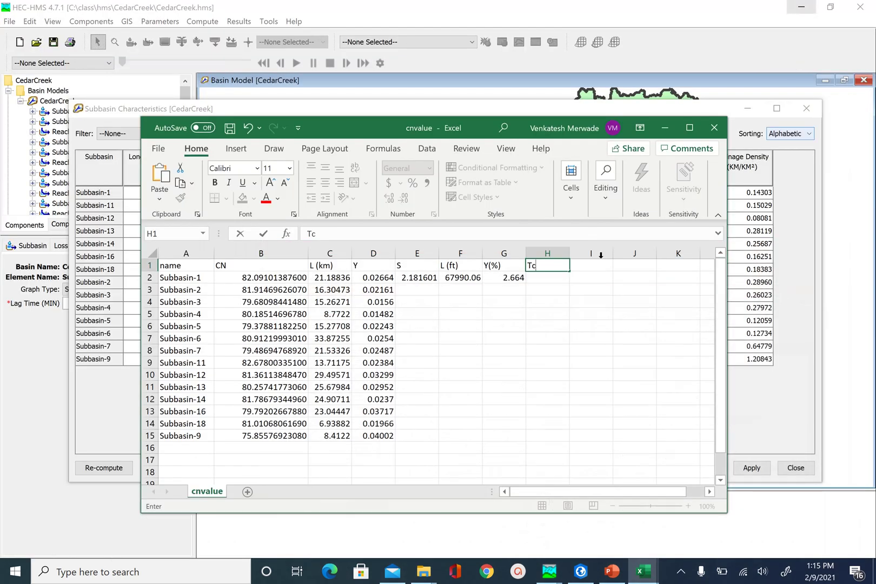
# - Add the headers Lag (hr) in I1 and Lag(min) in J1
pyautogui.click(592, 265)
pyautogui.write('La')
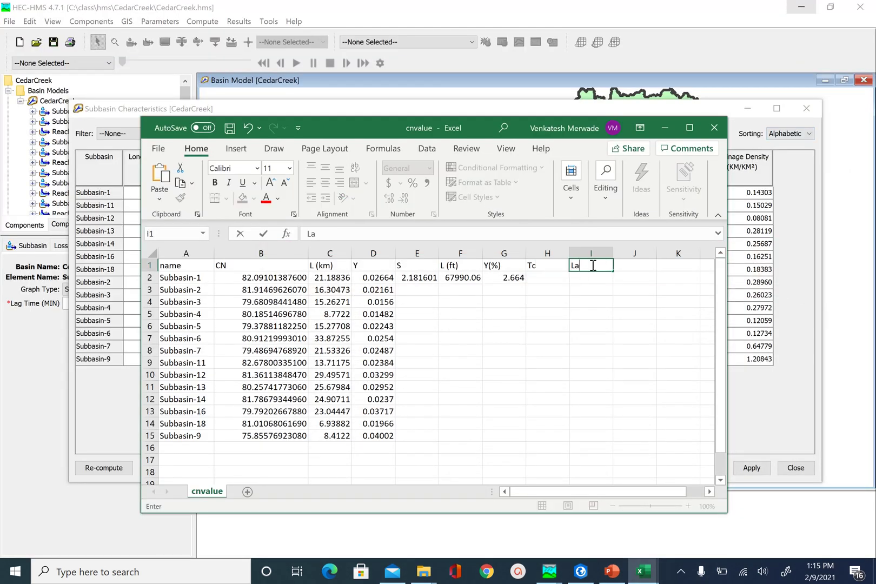
pyautogui.write('g (hr)')
pyautogui.click(600, 278)
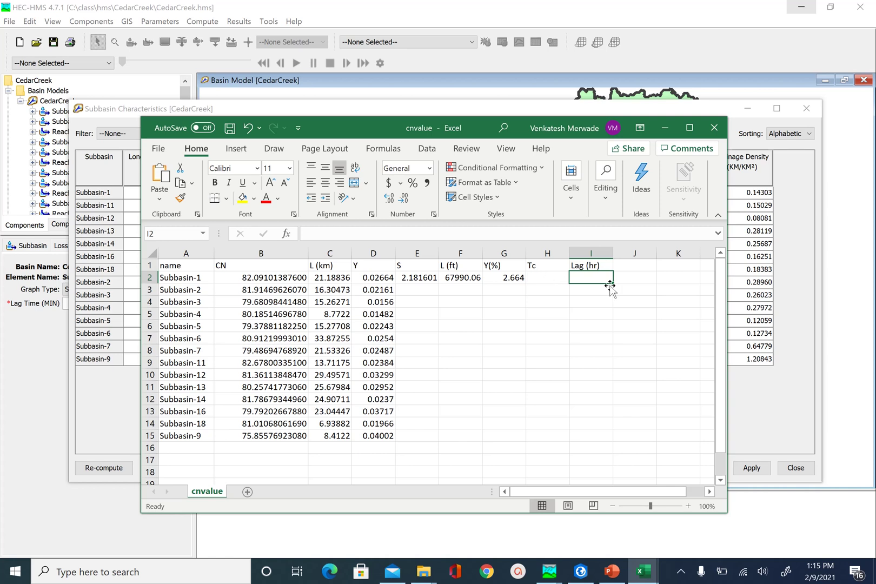
pyautogui.click(636, 265)
pyautogui.write('L')
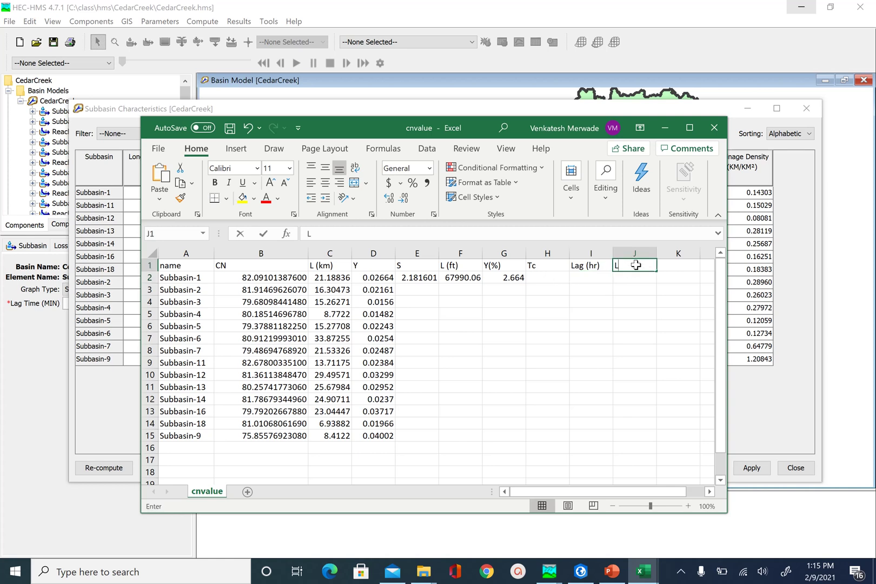
pyautogui.write('ag(mi')
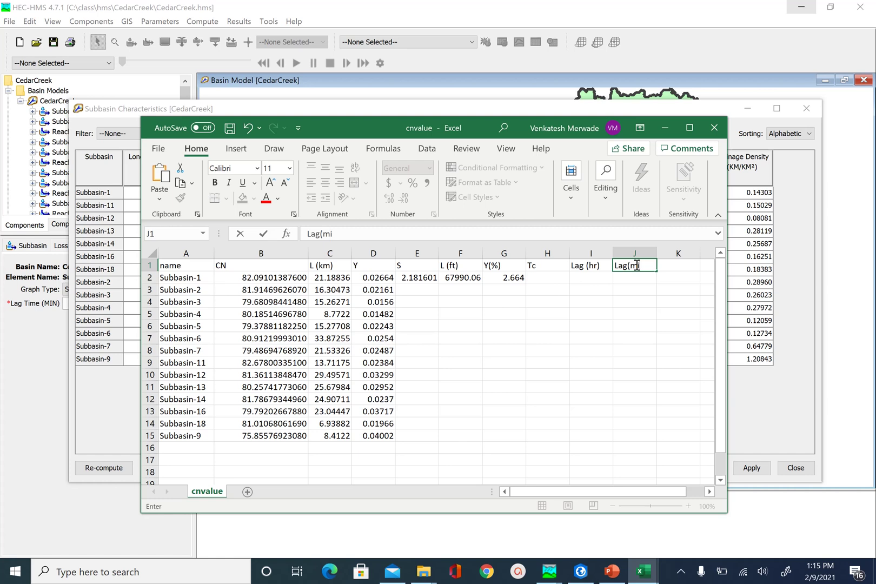
pyautogui.write('n)')
pyautogui.click(635, 275)
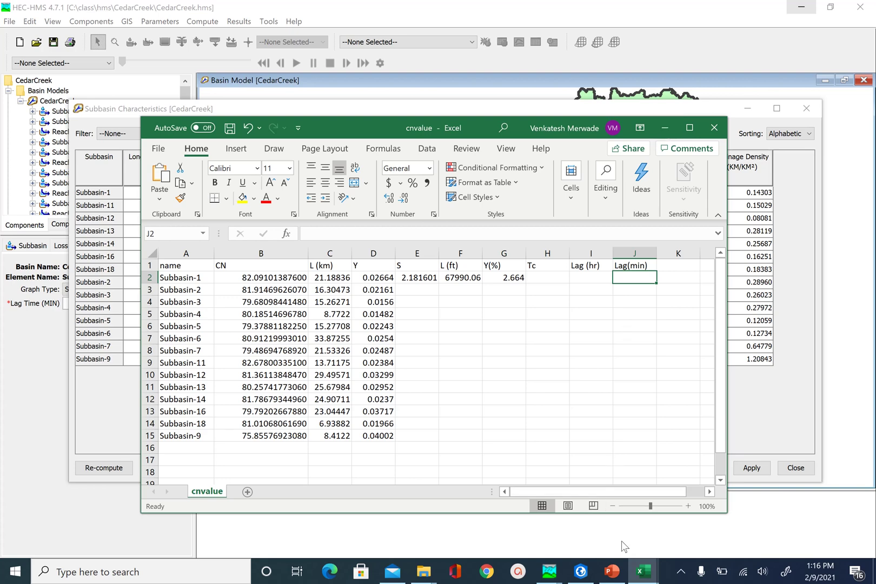
# - Switch to the completed cnvalue workbook and copy the Lag(min) values of all subbasins from J2 to J15
pyautogui.moveTo(651, 578)
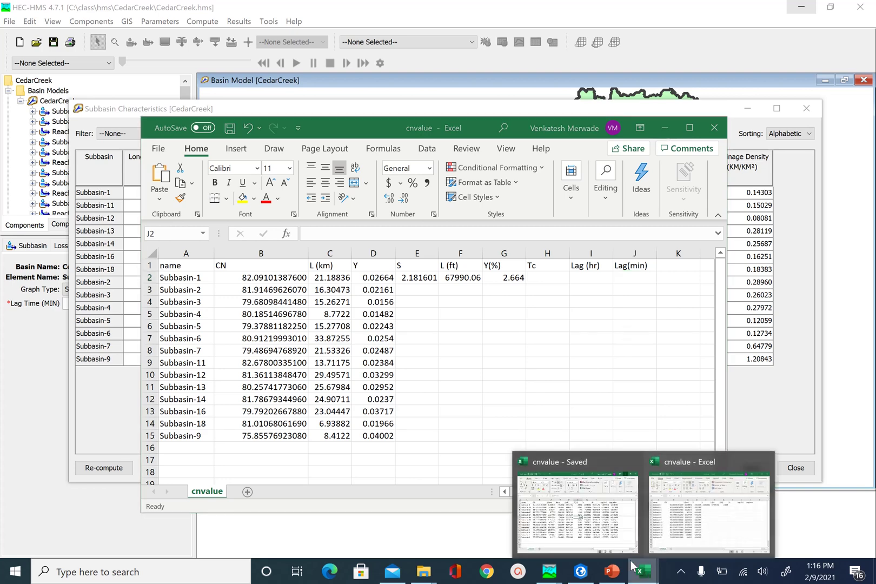
pyautogui.click(601, 461)
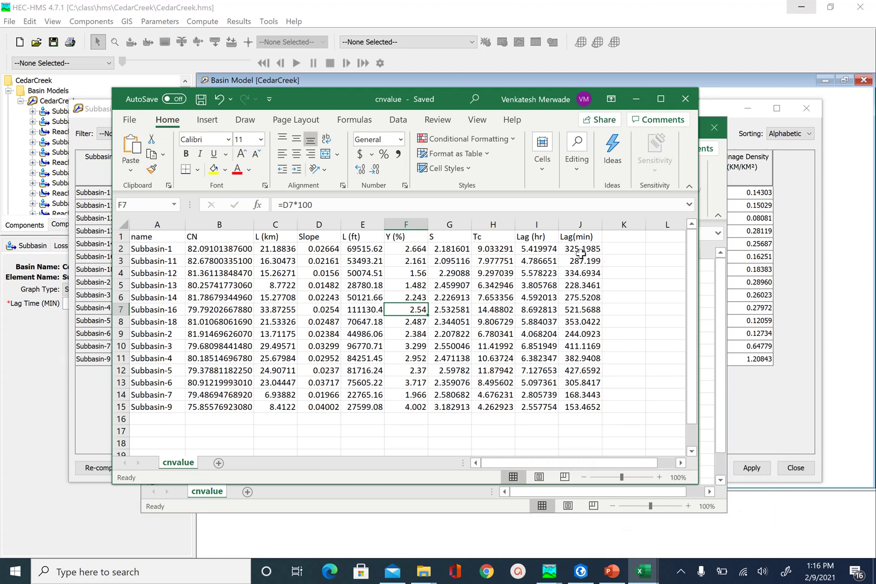
pyautogui.moveTo(579, 252); pyautogui.dragTo(590, 407)
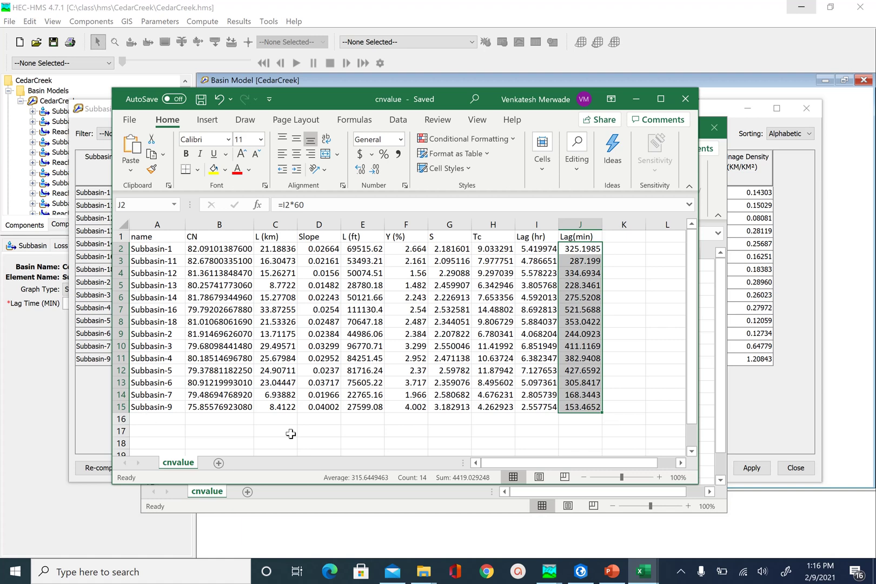
pyautogui.click(649, 323)
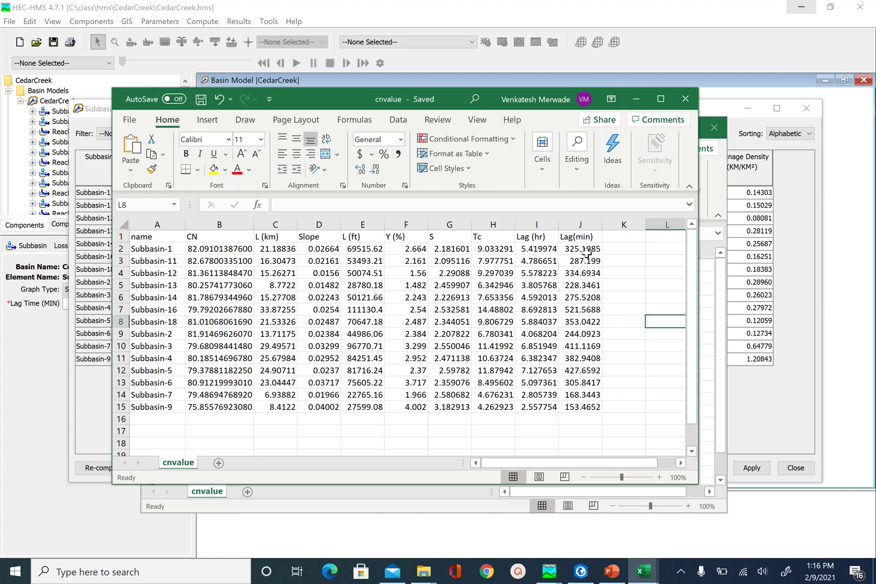
pyautogui.moveTo(588, 250); pyautogui.dragTo(587, 411)
pyautogui.rightClick(587, 335)
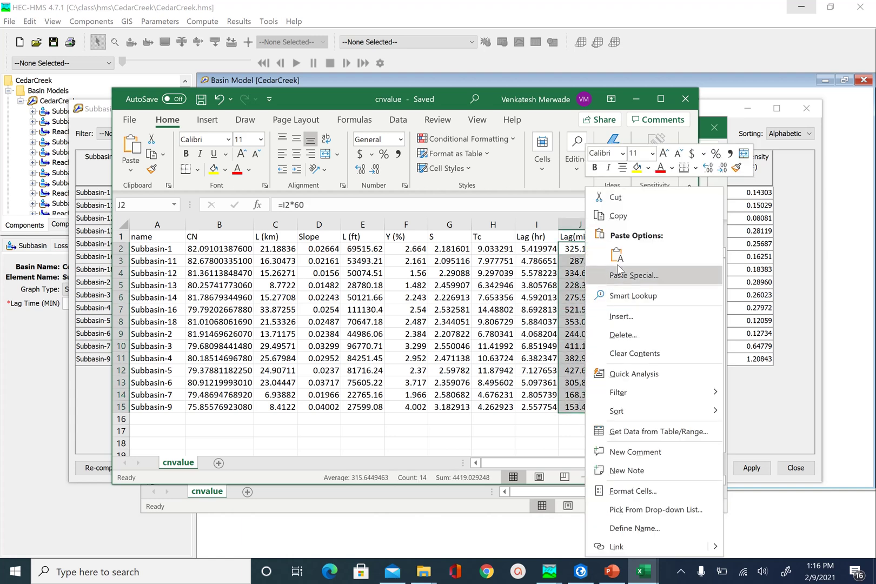
pyautogui.click(619, 217)
# - Switch to HEC-HMS, close the Subbasin Characteristics table and open the SCS Unit Hydrograph transform parameters
pyautogui.moveTo(548, 571)
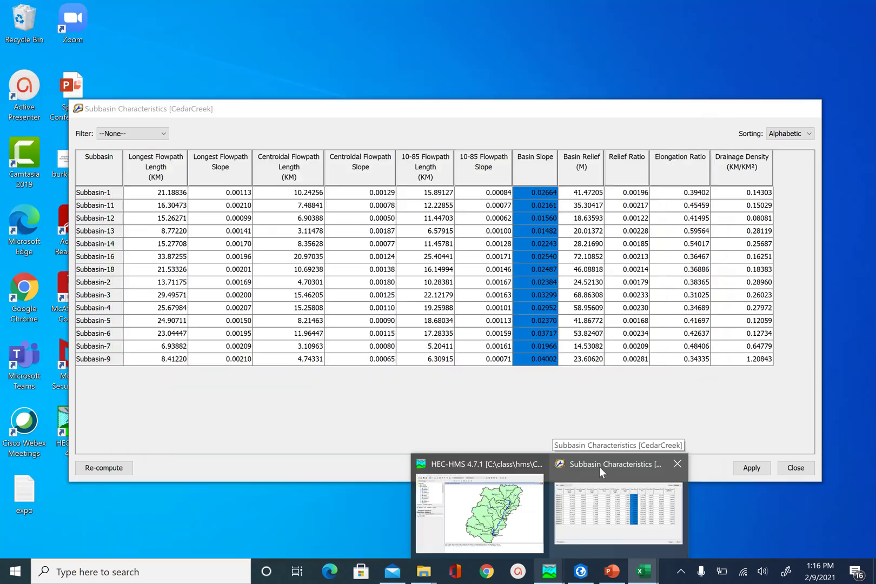
pyautogui.click(598, 466)
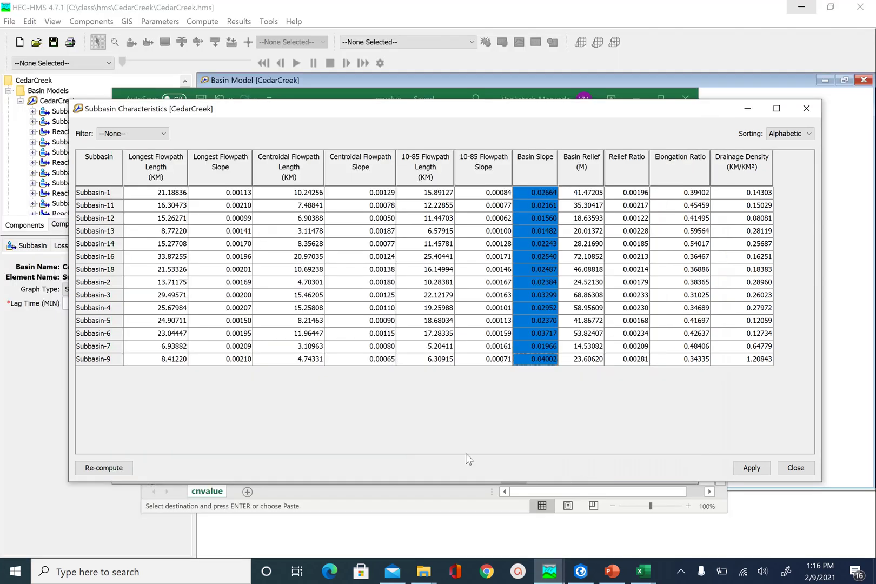
pyautogui.click(807, 109)
pyautogui.click(162, 22)
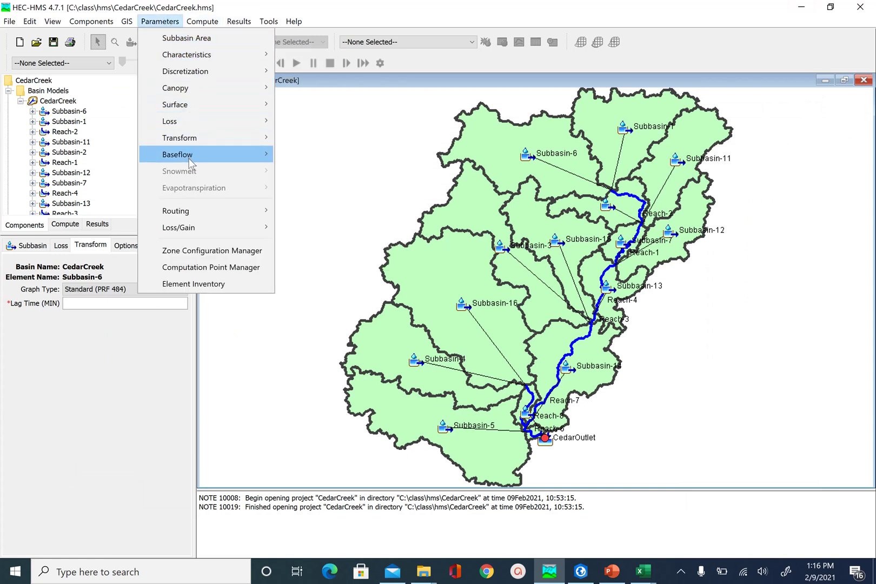
pyautogui.moveTo(192, 139)
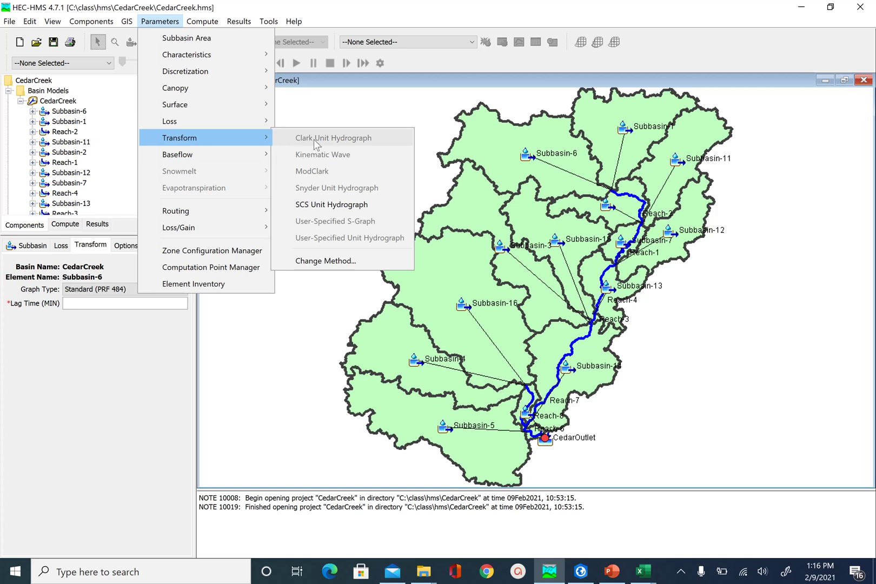
pyautogui.click(356, 210)
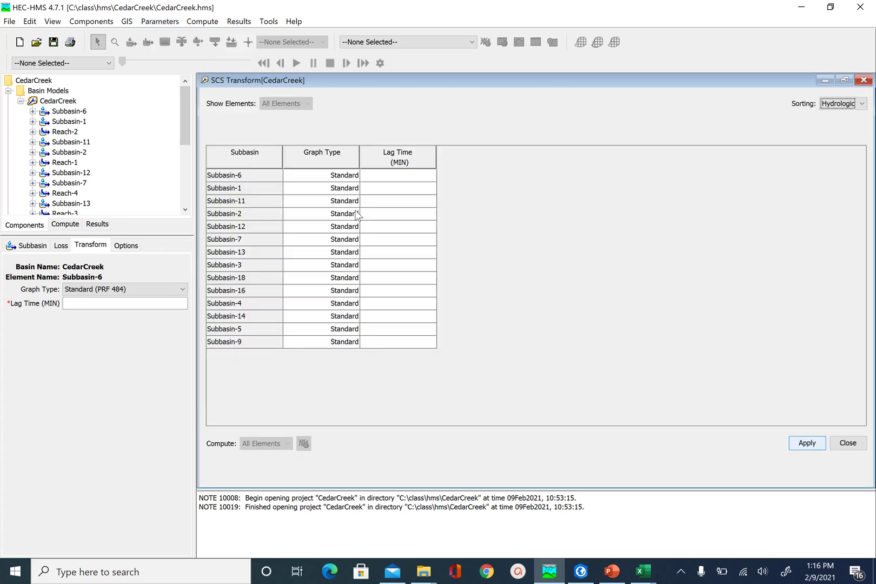
# - Paste the copied lag times into the Lag Time (MIN) column from the first subbasin on, apply them and close the table
pyautogui.click(404, 175)
pyautogui.rightClick(404, 175)
pyautogui.click(441, 219)
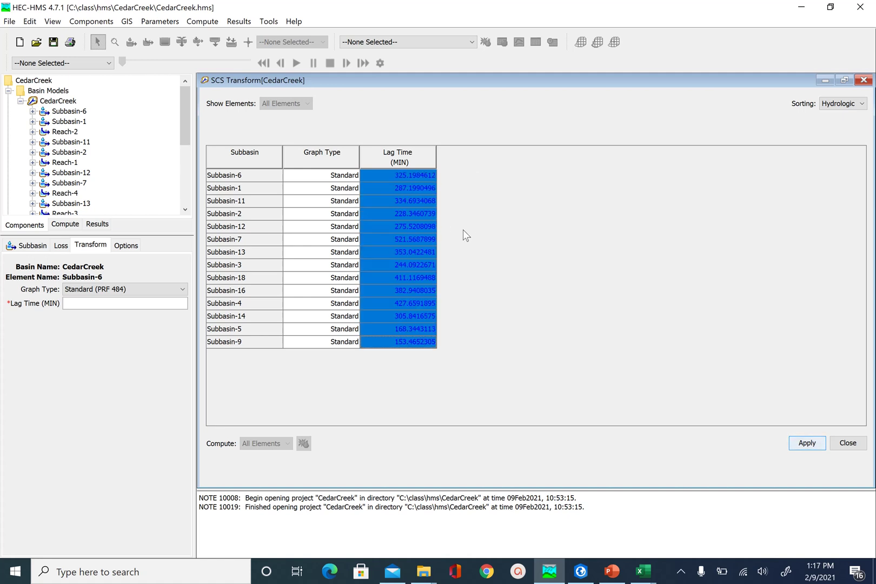
pyautogui.click(420, 239)
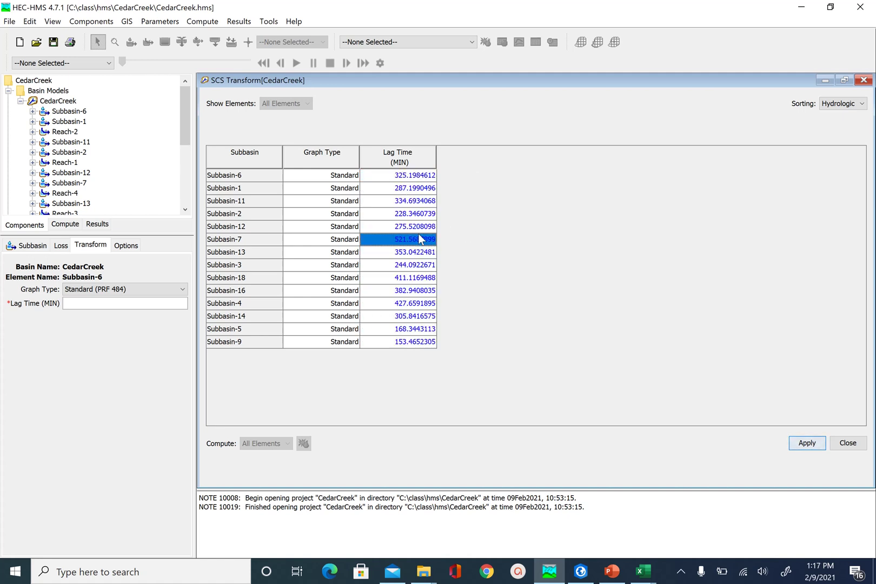
pyautogui.click(809, 443)
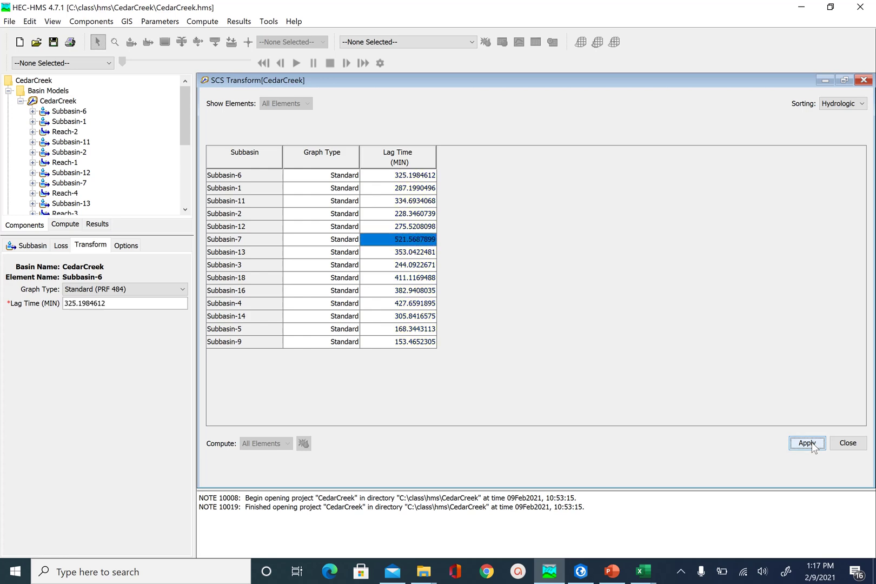
pyautogui.click(852, 445)
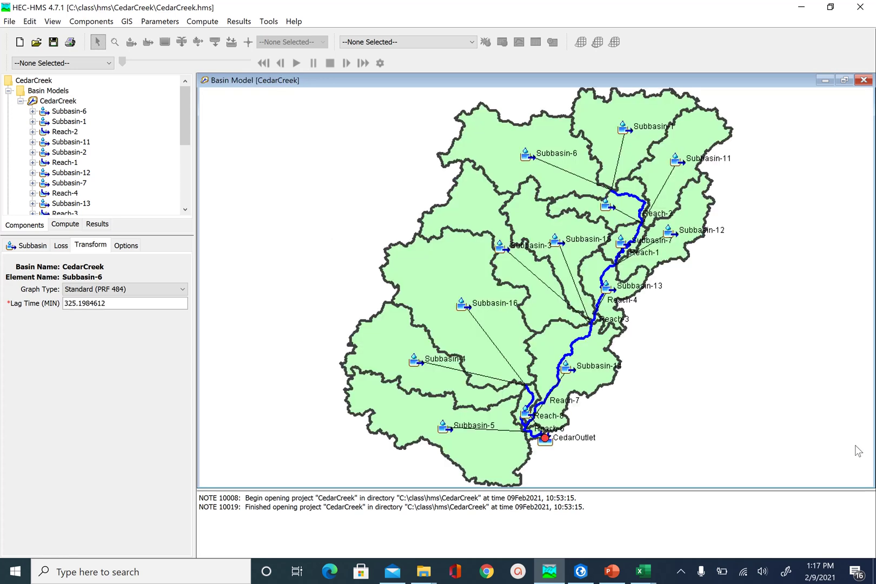
# - Examine Subbasin-12's lag time in its transform settings and its initial abstraction in its loss settings
pyautogui.scroll(-1, 152, 210)
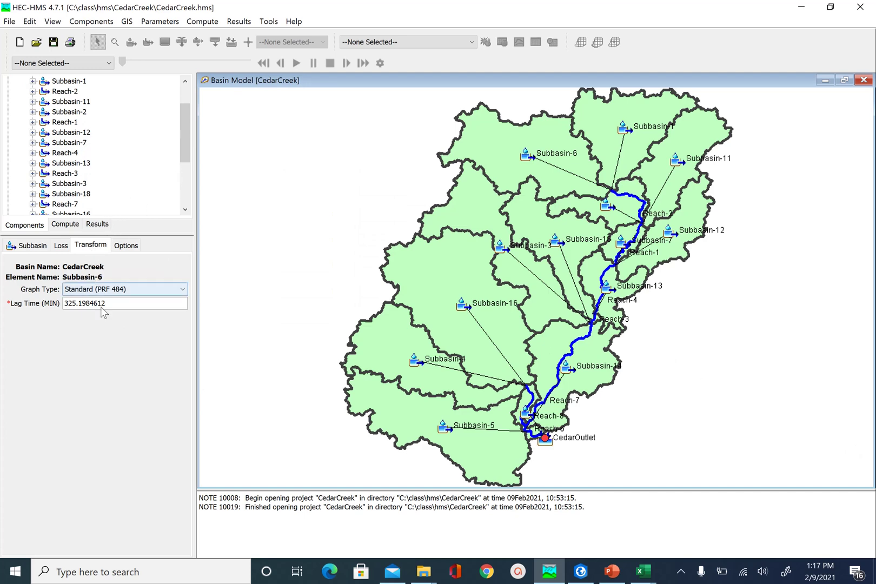
pyautogui.click(77, 135)
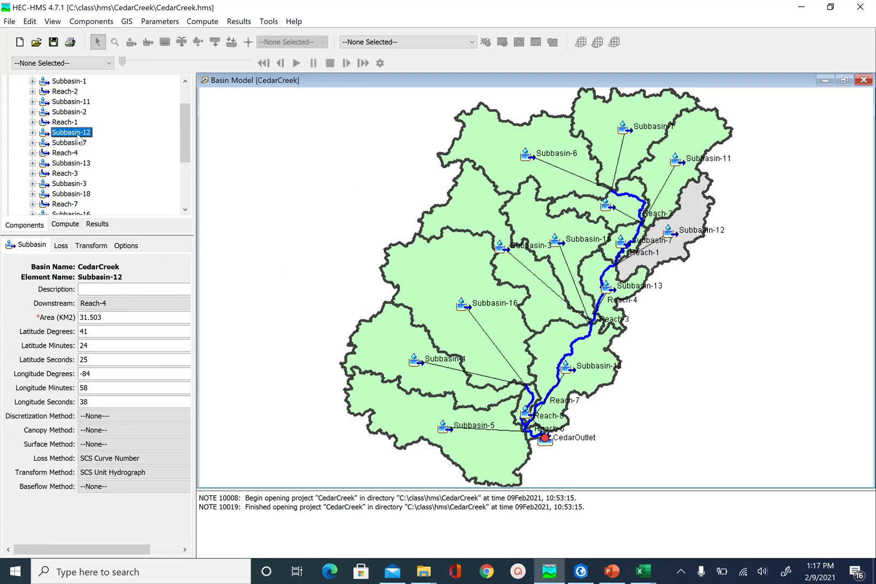
pyautogui.click(91, 245)
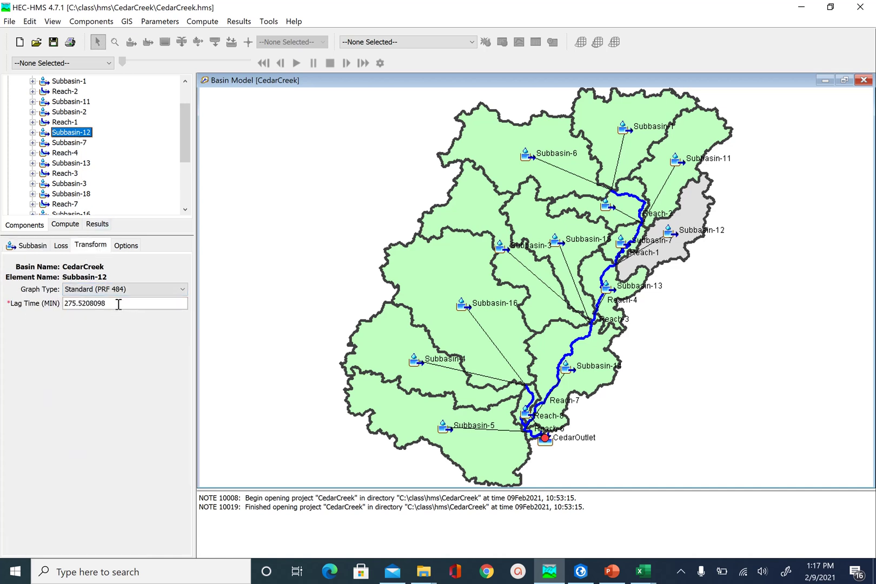
pyautogui.click(61, 246)
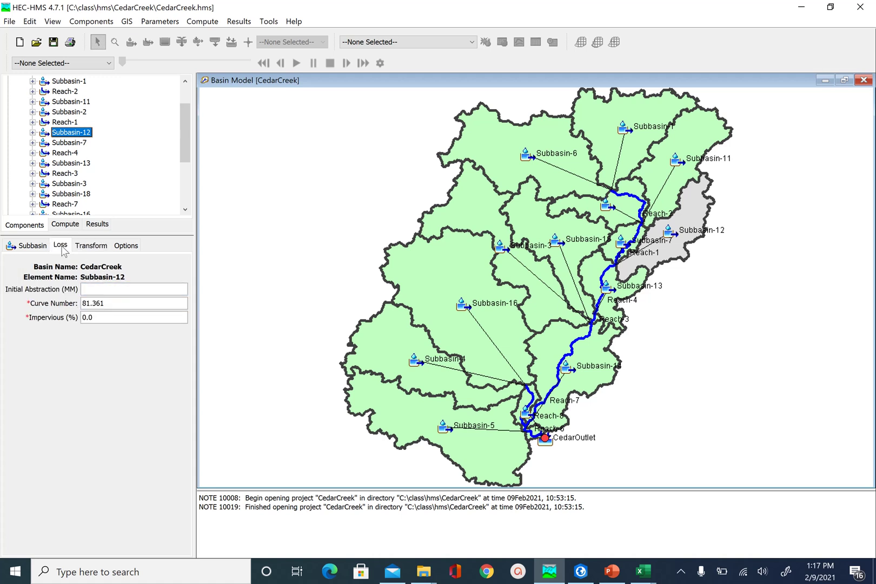
pyautogui.click(103, 289)
pyautogui.click(102, 288)
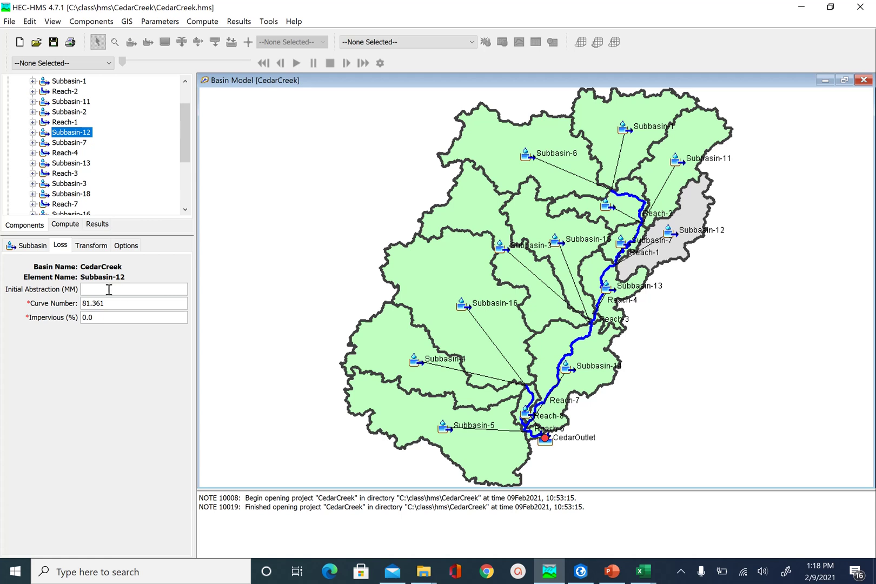
# - Open the SCS Curve Number loss parameters table and show all elements
pyautogui.click(161, 22)
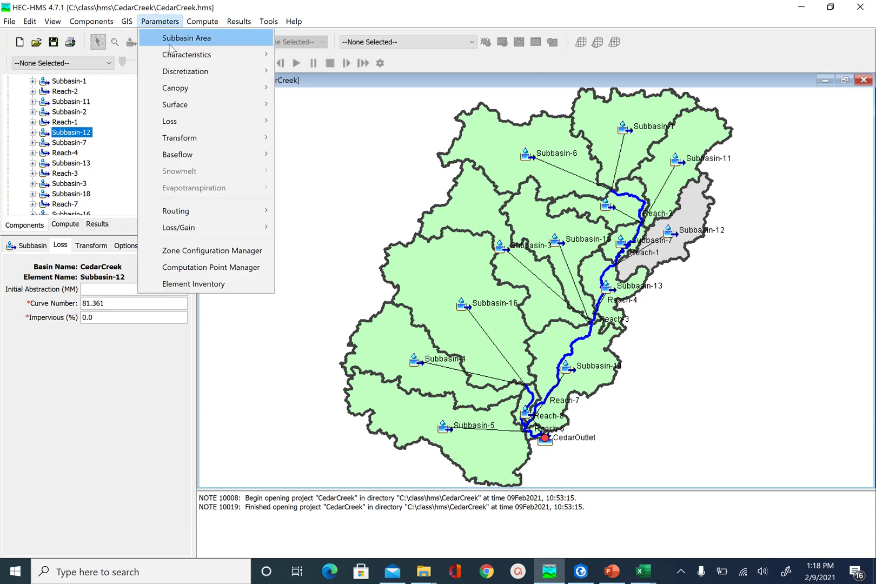
pyautogui.moveTo(186, 121)
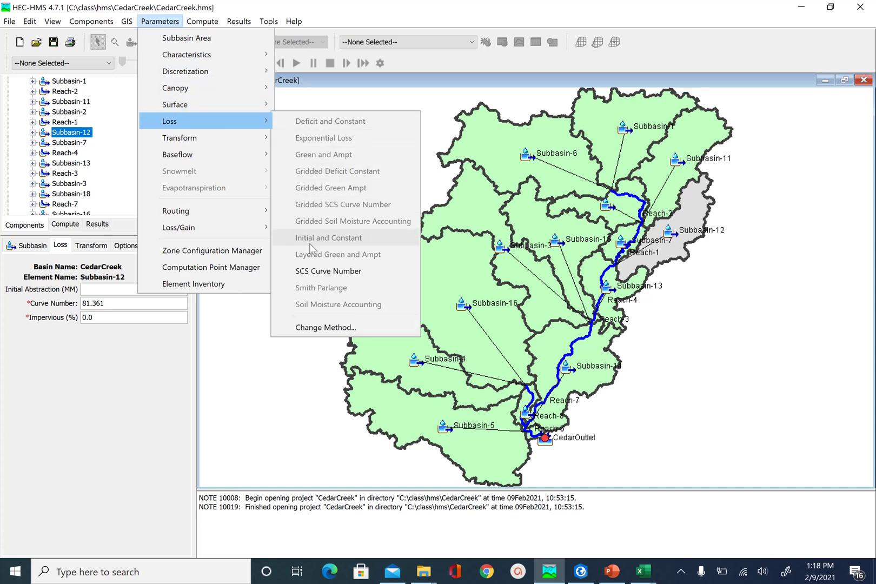
pyautogui.click(311, 273)
pyautogui.click(300, 104)
pyautogui.click(298, 124)
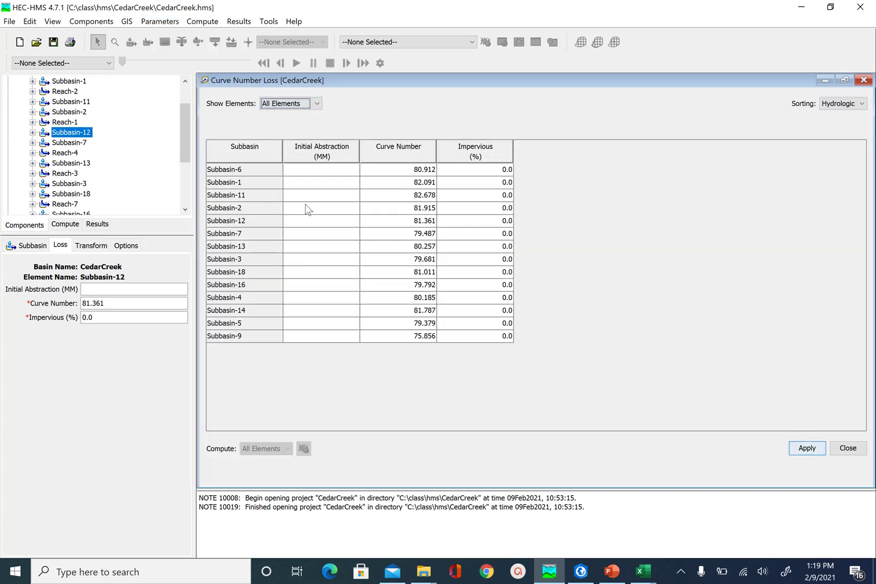
# - Set the Initial Abstraction to 0 mm for every subbasin from Subbasin-6 to Subbasin-9 and apply the values
pyautogui.click(325, 171)
pyautogui.write('0')
pyautogui.press('Return')
pyautogui.write('0')
pyautogui.press('Return')
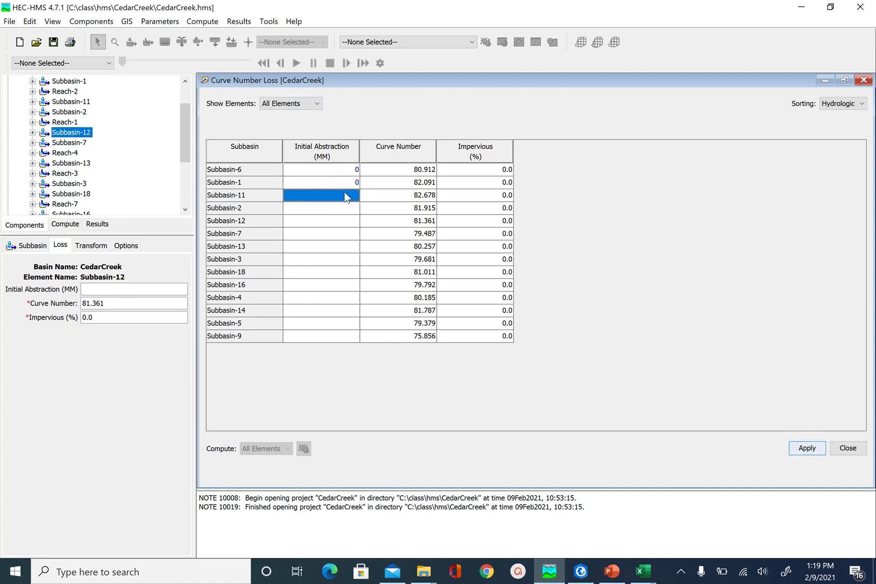
pyautogui.write('0')
pyautogui.press('Return')
pyautogui.write('0')
pyautogui.press('Return')
pyautogui.write('0')
pyautogui.press('Return')
pyautogui.write('0')
pyautogui.press('Return')
pyautogui.write('0')
pyautogui.press('Return')
pyautogui.write('0')
pyautogui.press('Return')
pyautogui.write('0')
pyautogui.press('Return')
pyautogui.write('0')
pyautogui.press('Return')
pyautogui.write('0')
pyautogui.press('Return')
pyautogui.write('0')
pyautogui.press('Return')
pyautogui.write('0')
pyautogui.press('Return')
pyautogui.write('0')
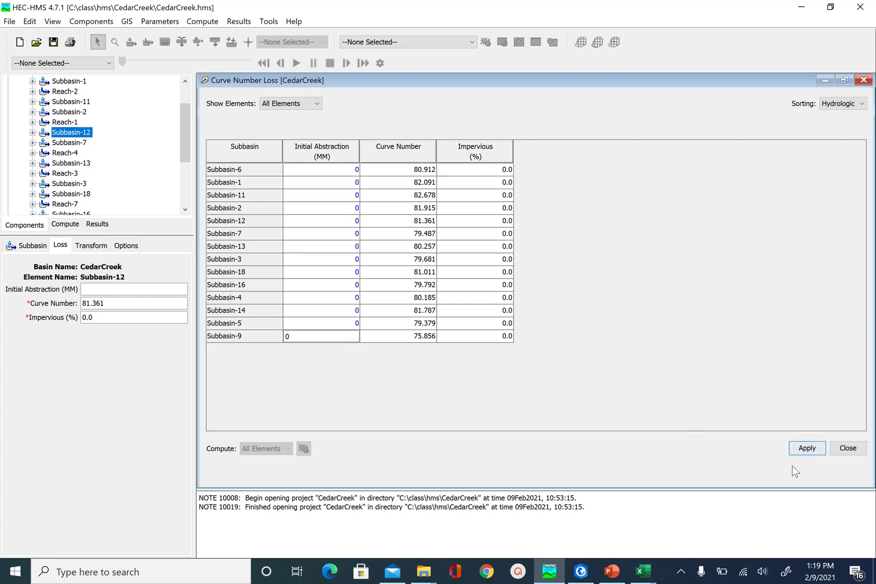
pyautogui.click(808, 450)
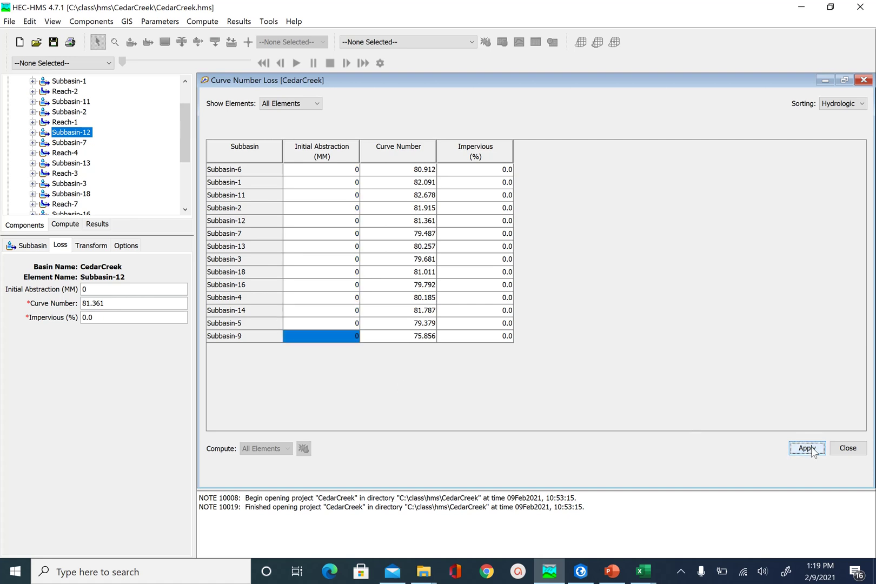
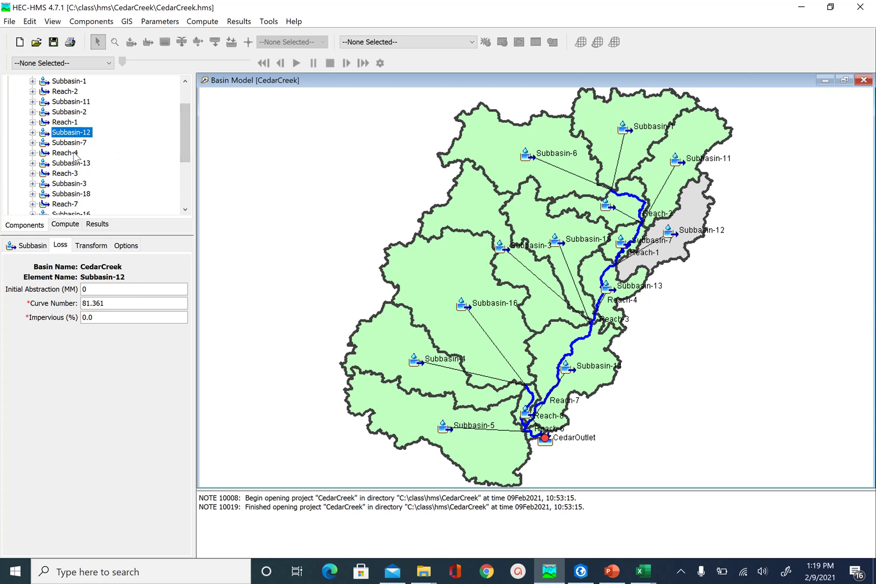
# - Select Reach-4, open the Muskingum routing parameters table and show all elements
pyautogui.click(65, 153)
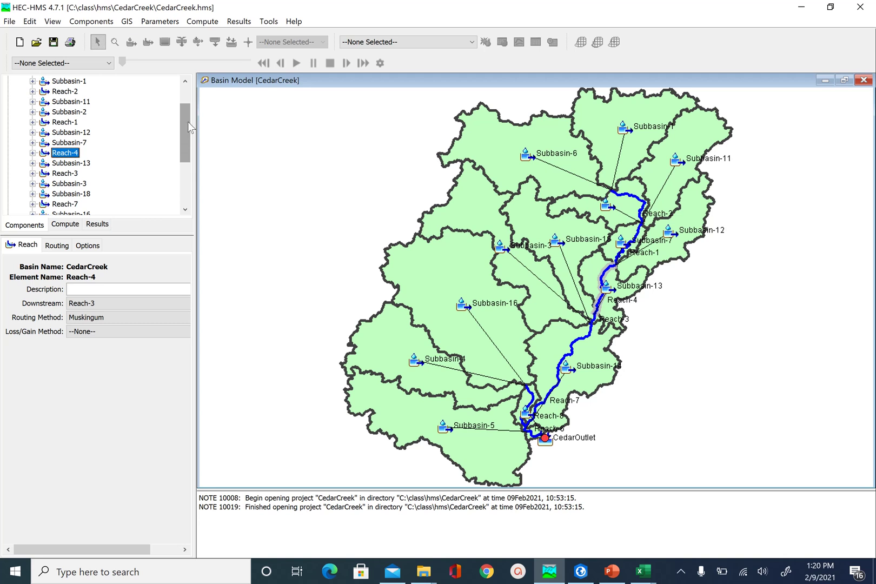
pyautogui.click(163, 23)
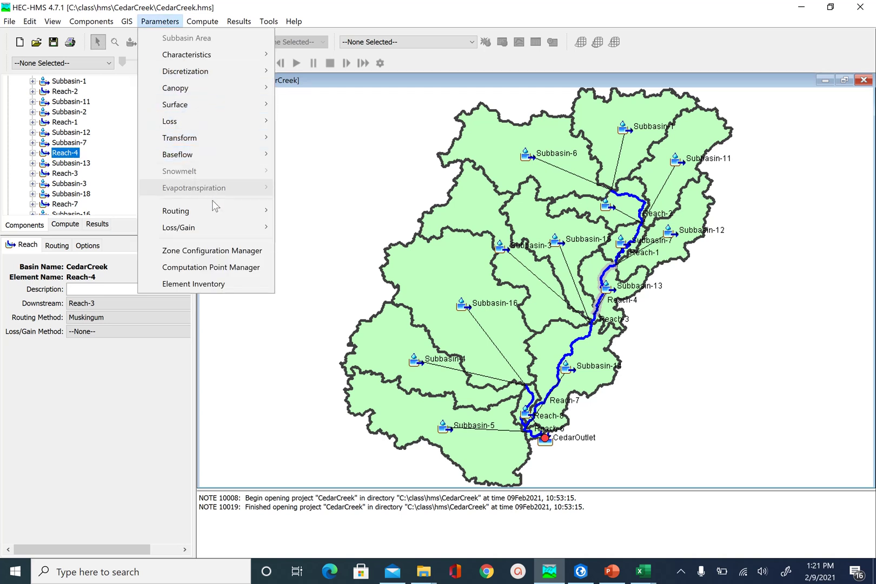
pyautogui.moveTo(217, 217)
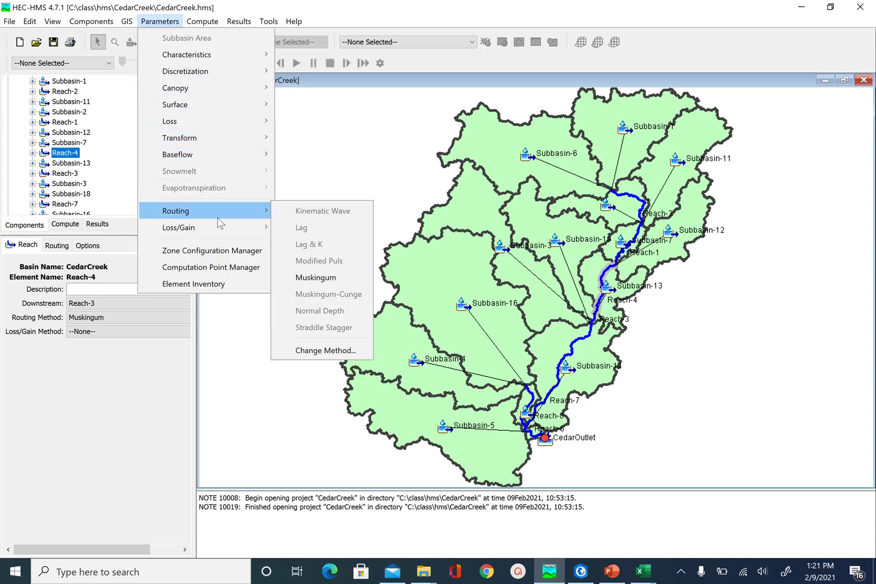
pyautogui.click(318, 278)
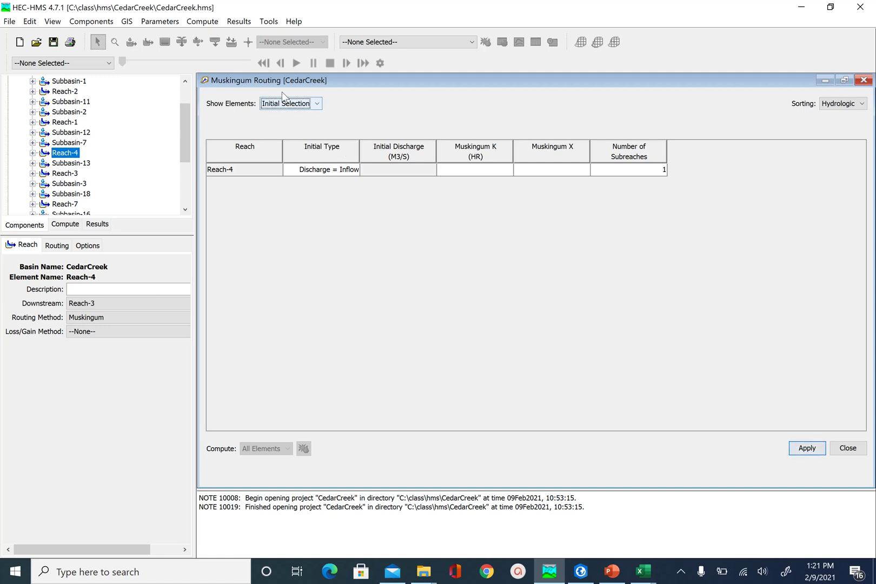
pyautogui.click(312, 108)
pyautogui.click(299, 123)
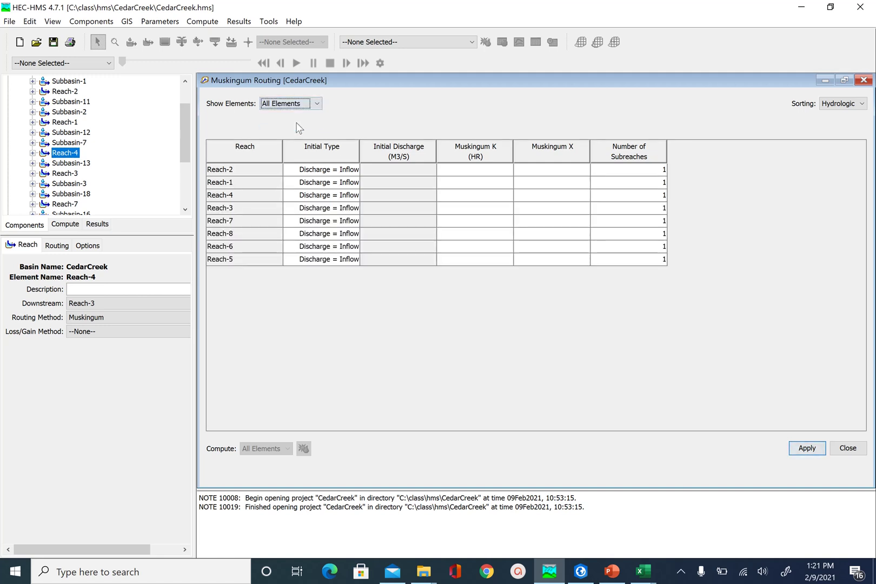
# - Set Muskingum K to 0.5 hr for every reach from Reach-2 to Reach-5
pyautogui.click(486, 169)
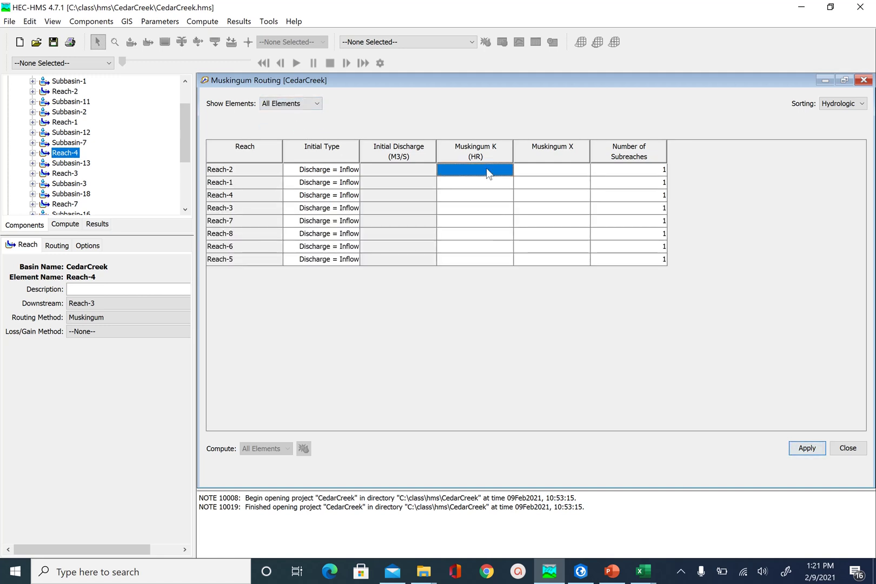
pyautogui.write('0.')
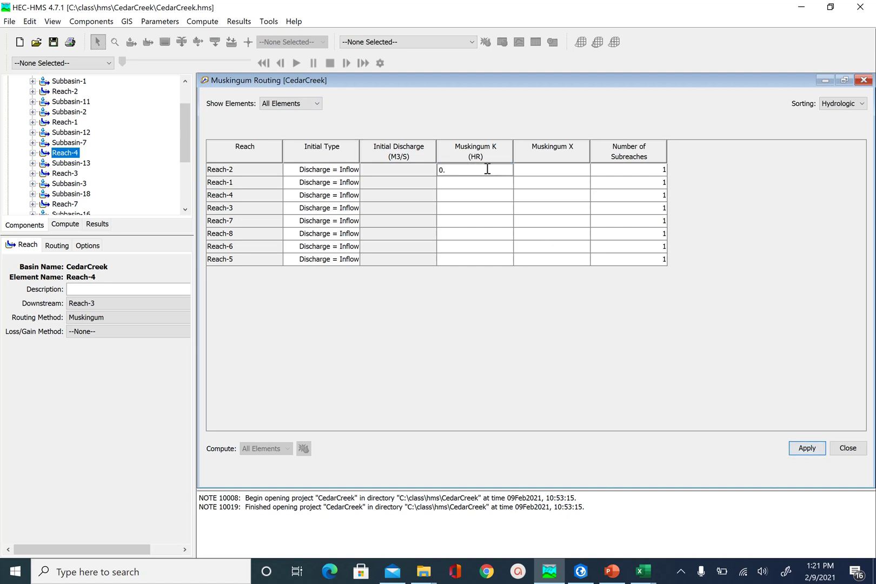
pyautogui.write('5')
pyautogui.press('Return')
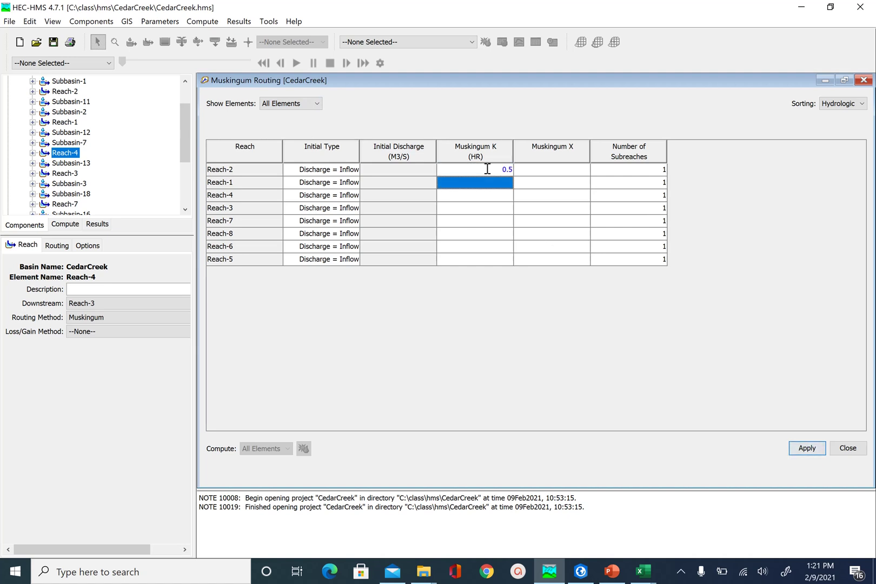
pyautogui.write('0.5')
pyautogui.press('Return')
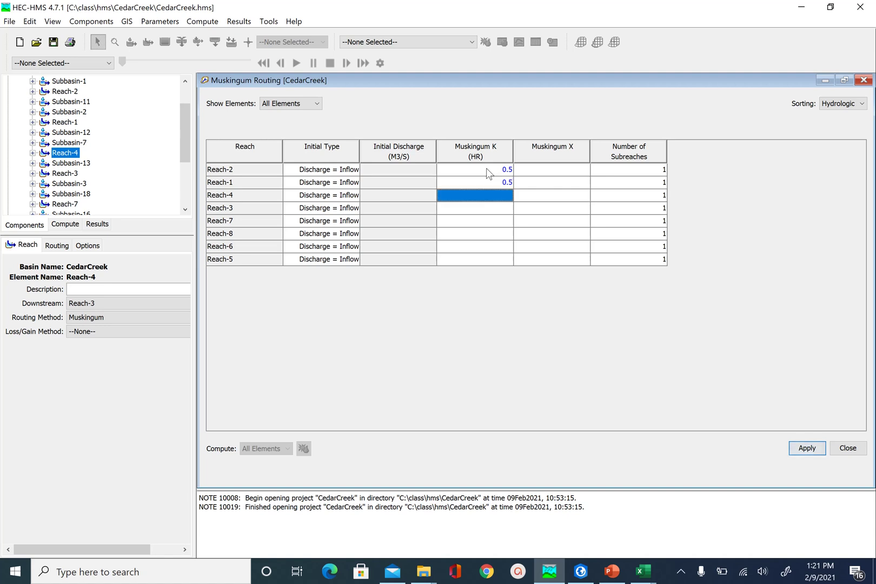
pyautogui.write('0.5')
pyautogui.press('Return')
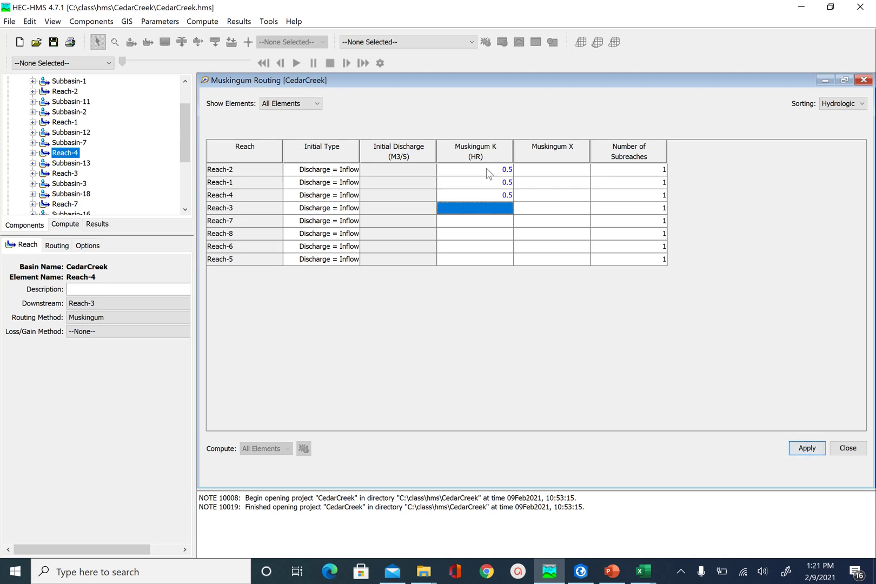
pyautogui.write('0.5')
pyautogui.press('Return')
pyautogui.write('0')
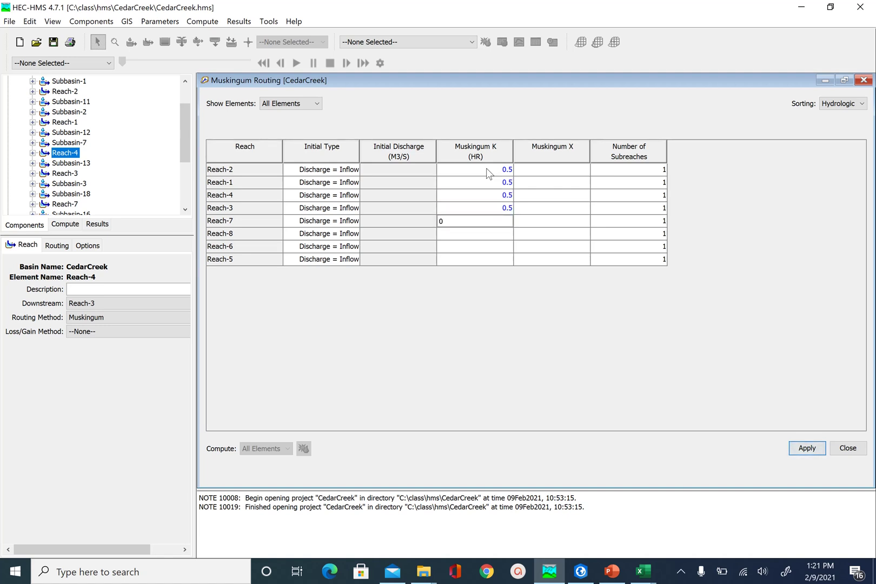
pyautogui.write('.5')
pyautogui.press('Return')
pyautogui.write('0.5')
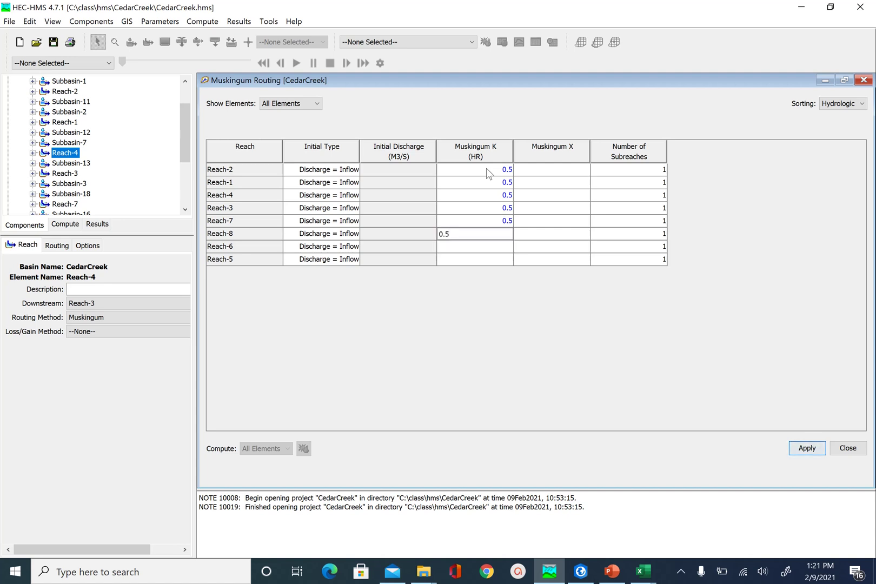
pyautogui.press('Return')
pyautogui.write('0.')
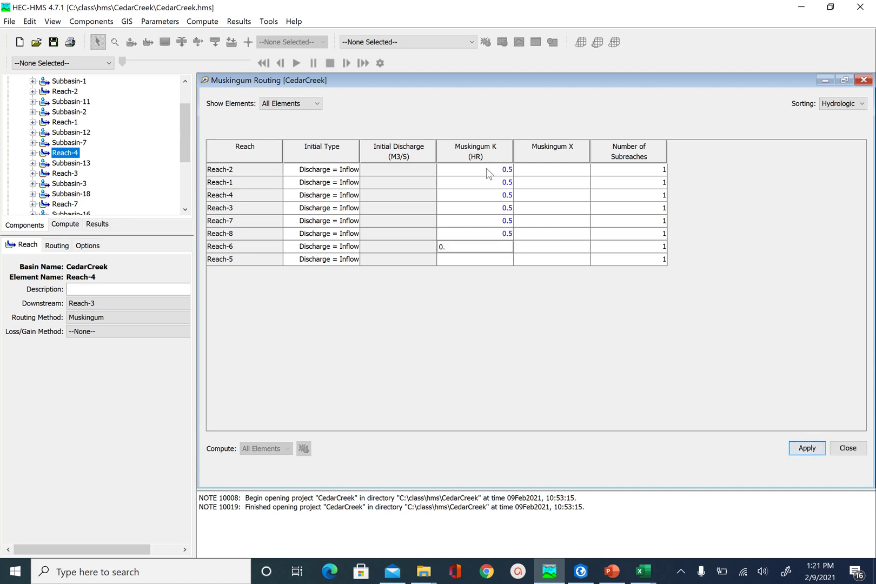
pyautogui.write('5')
pyautogui.press('Return')
pyautogui.write('0.5')
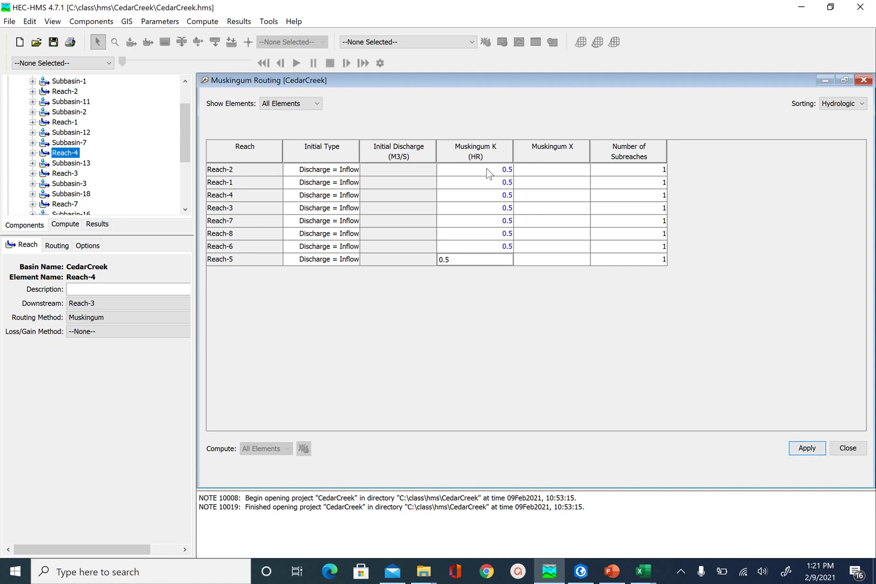
pyautogui.press('Return')
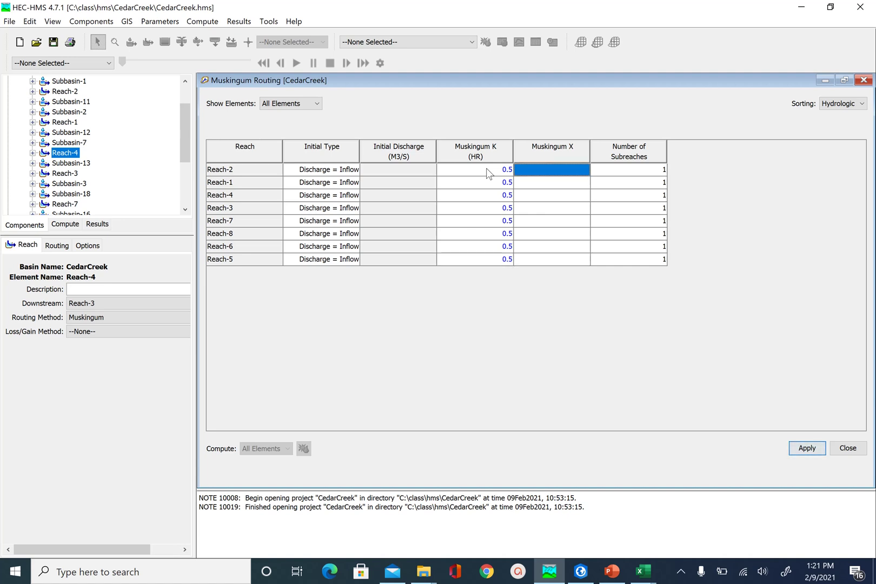
# - Enter Muskingum X as 0/25 for Reach-2 and 0.25 for each remaining reach from Reach-1 to Reach-5
pyautogui.write('0/25')
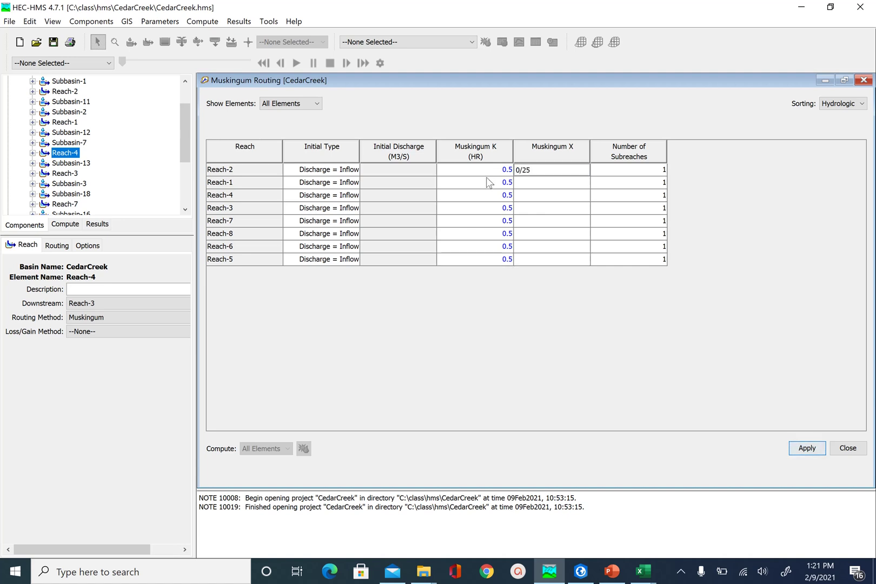
pyautogui.press('Return')
pyautogui.write('0')
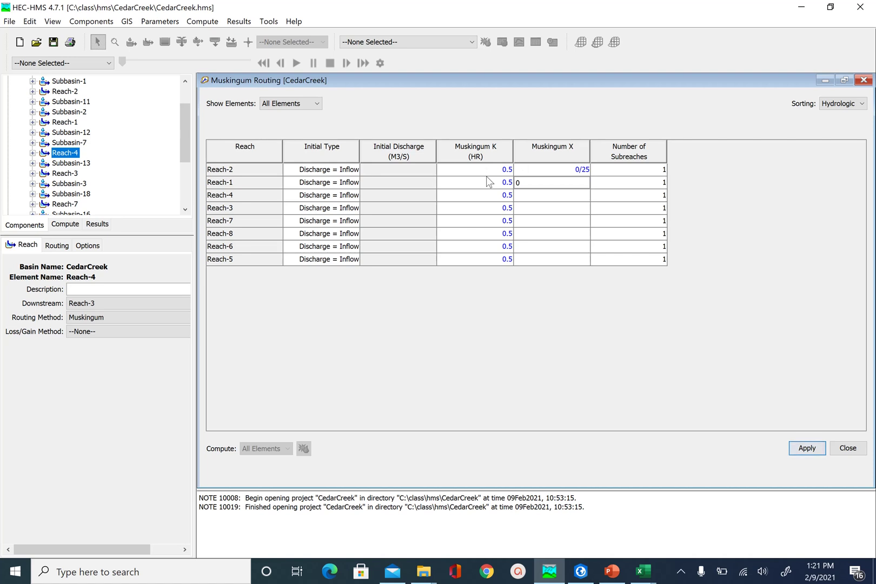
pyautogui.write('.25')
pyautogui.press('Return')
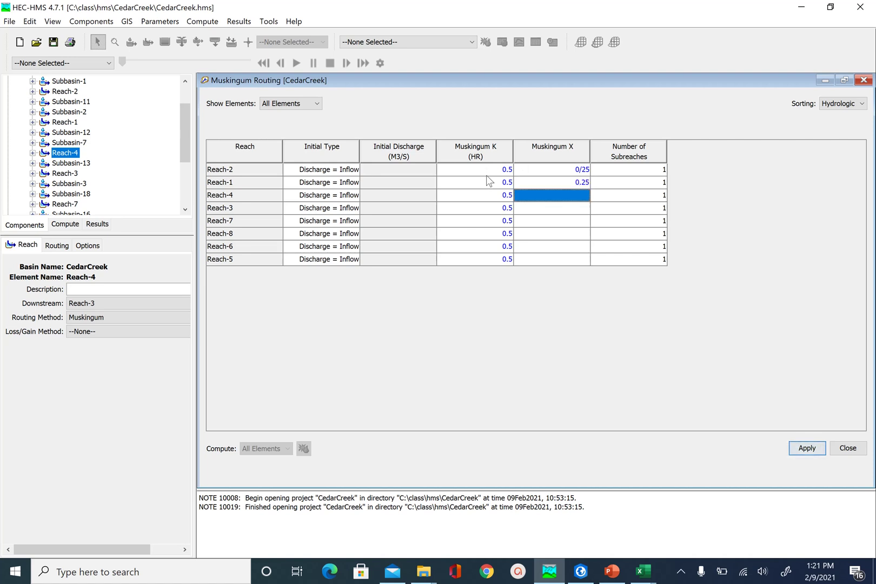
pyautogui.write('0.25')
pyautogui.press('Return')
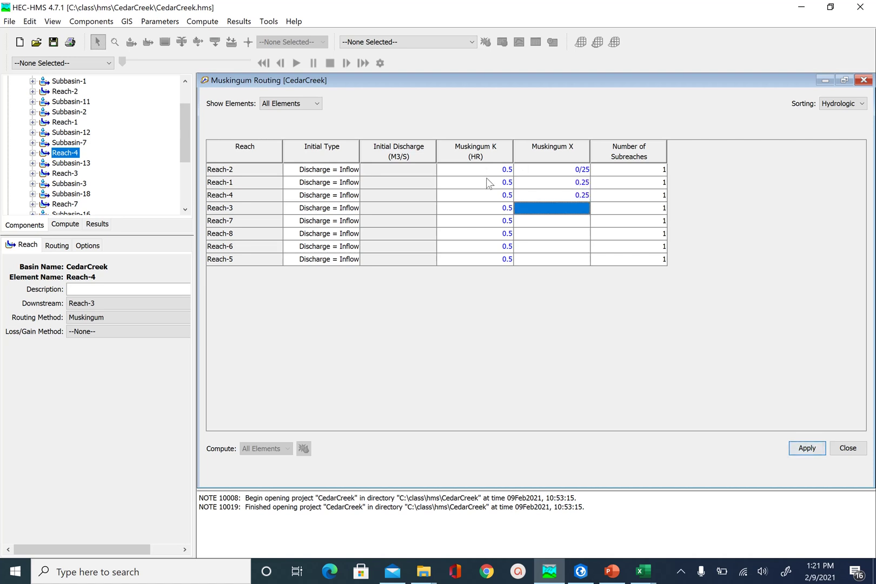
pyautogui.write('0.25')
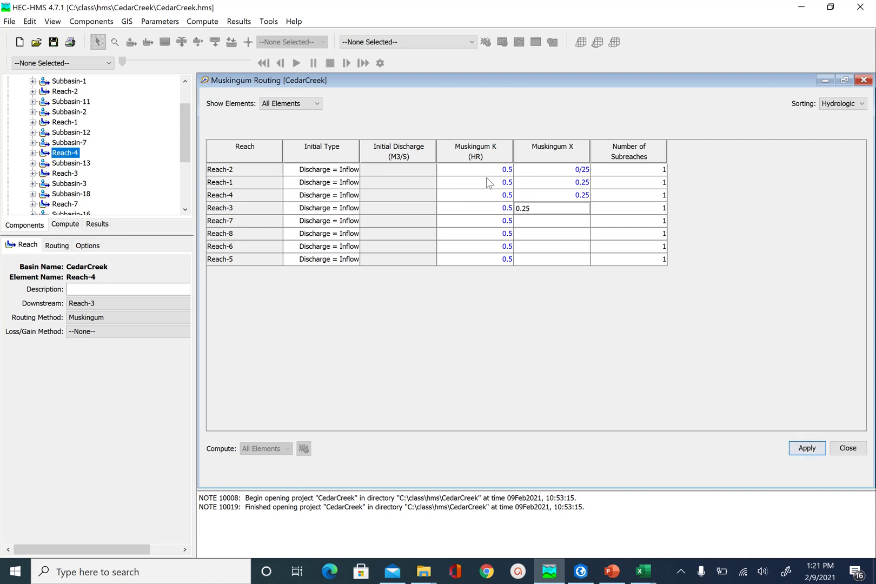
pyautogui.press('Return')
pyautogui.write('0.25')
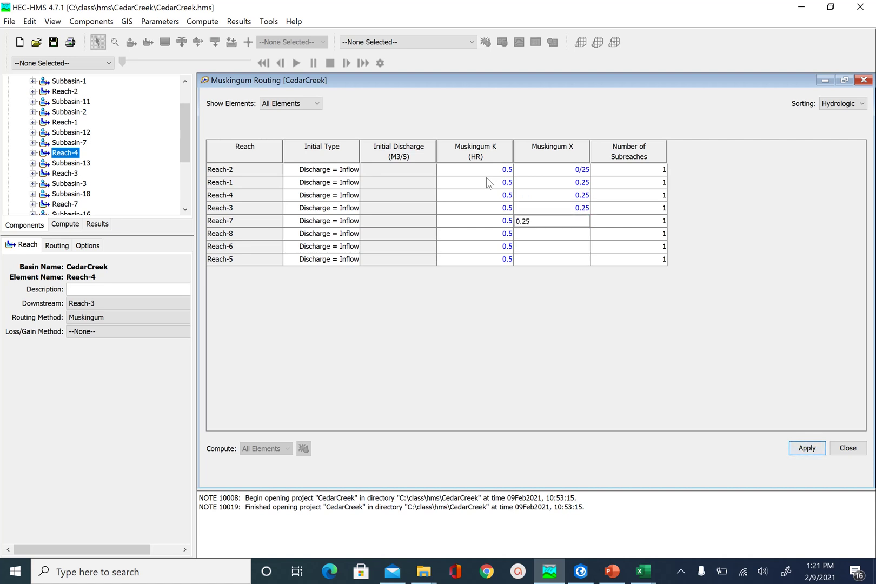
pyautogui.press('Return')
pyautogui.write('0.25')
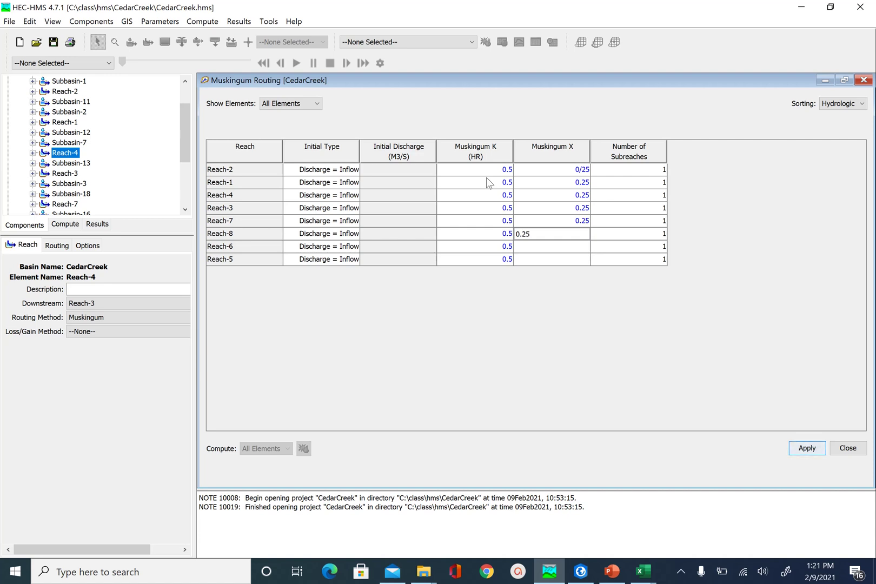
pyautogui.press('Return')
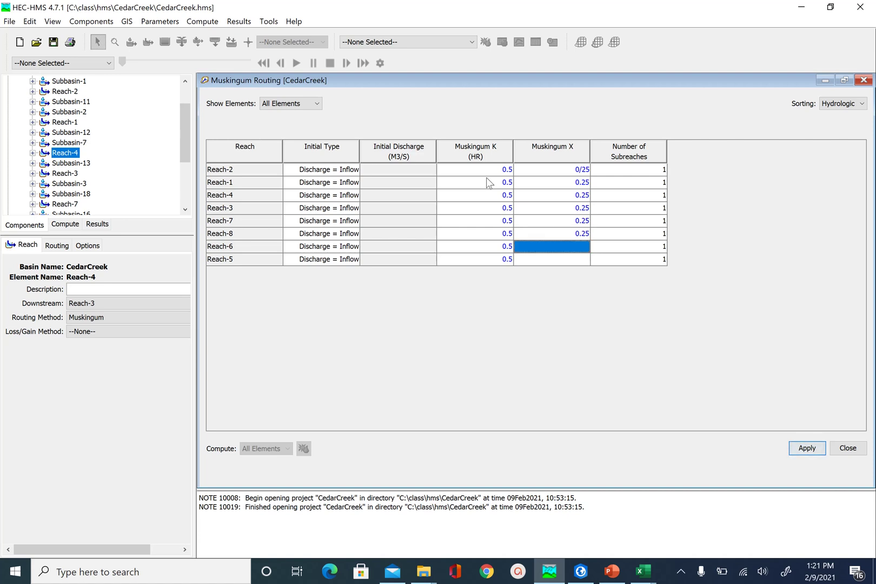
pyautogui.write('0.25')
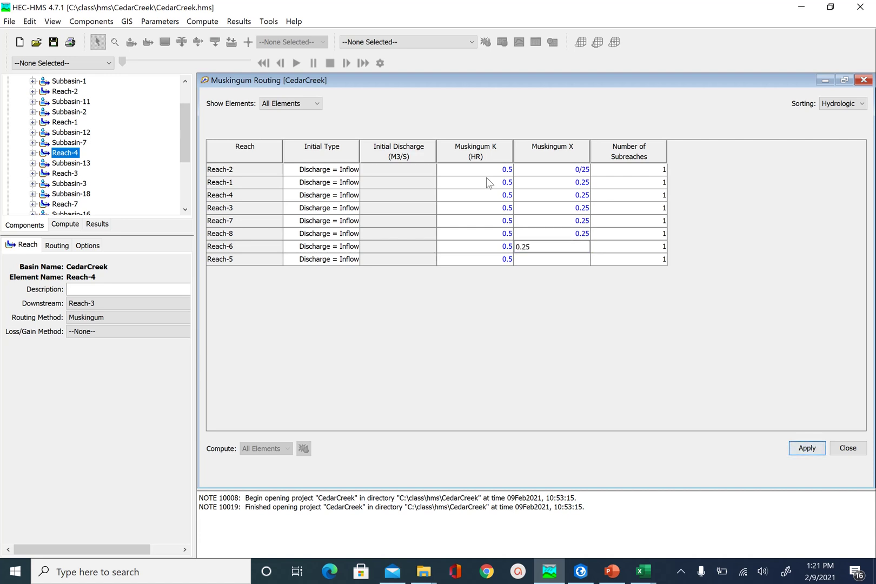
pyautogui.press('Return')
pyautogui.write('0.25')
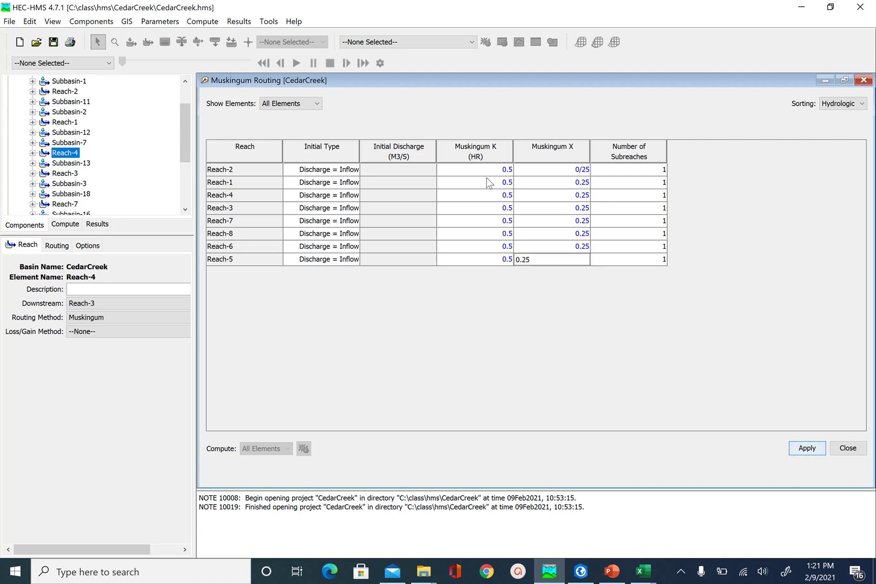
pyautogui.press('Return')
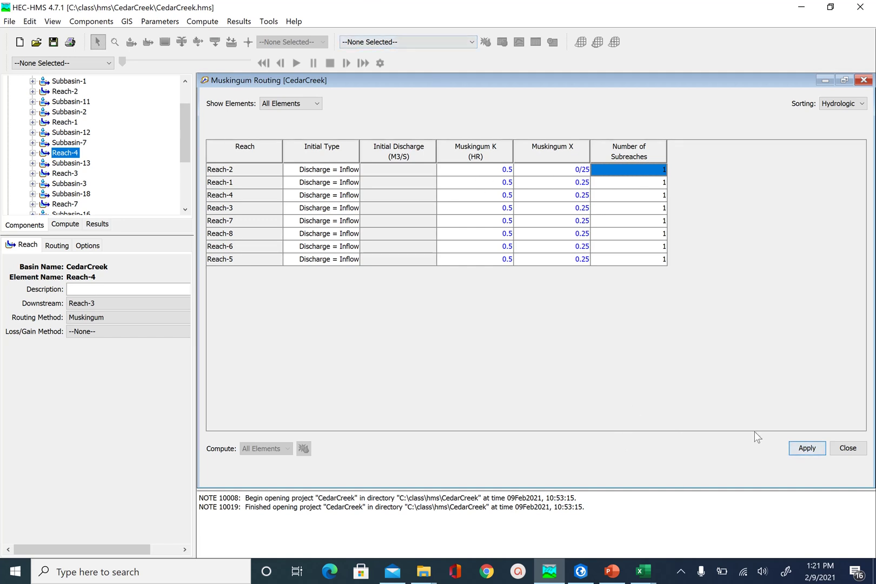
# - Apply the Muskingum routing values, close the parameters table and return to the CedarCreek basin model
pyautogui.click(811, 445)
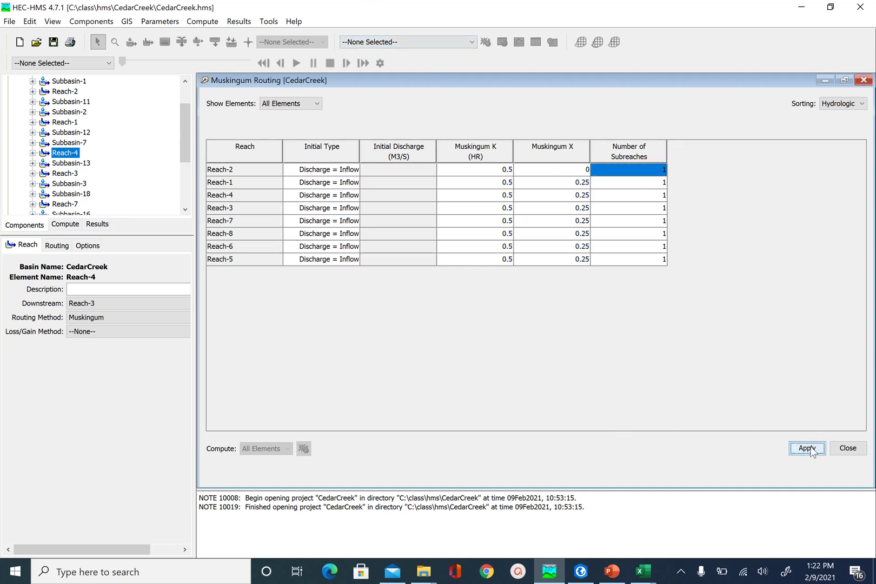
pyautogui.click(852, 450)
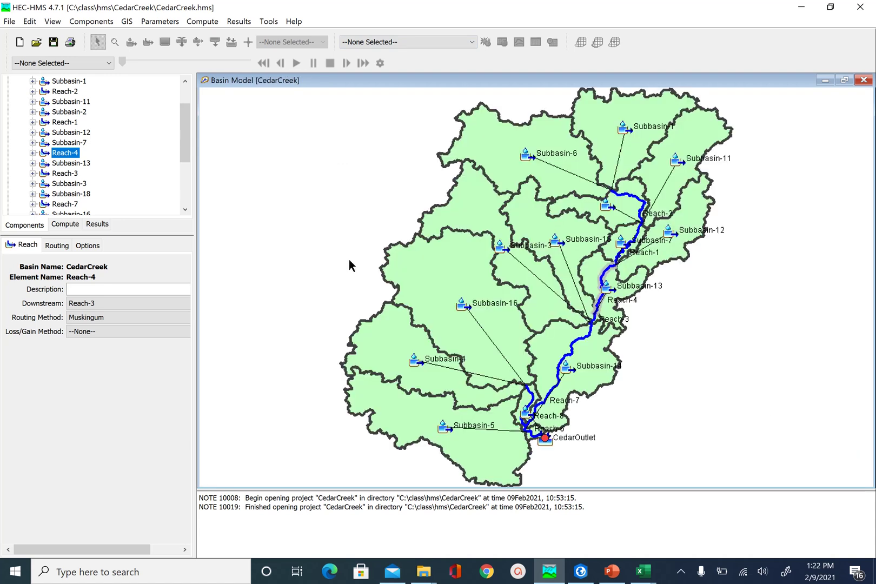
pyautogui.moveTo(184, 134); pyautogui.dragTo(185, 112)
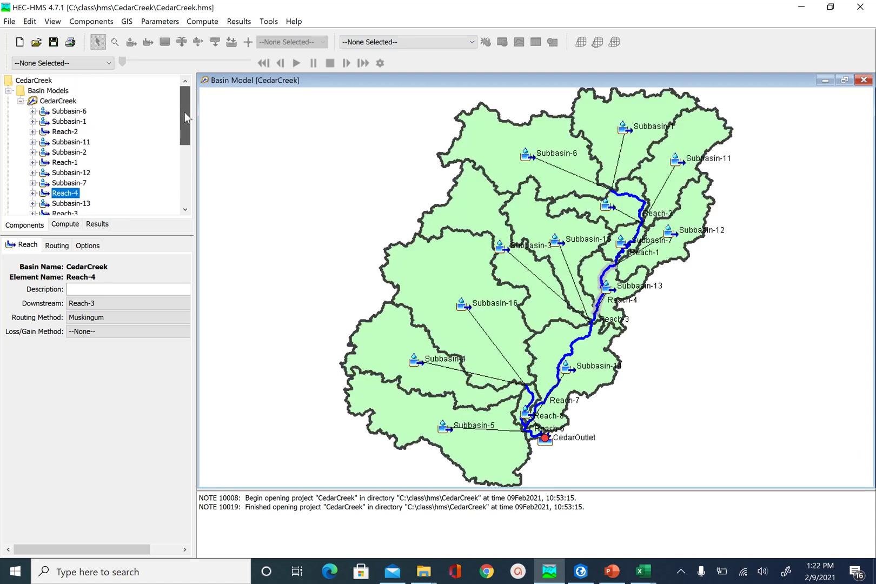